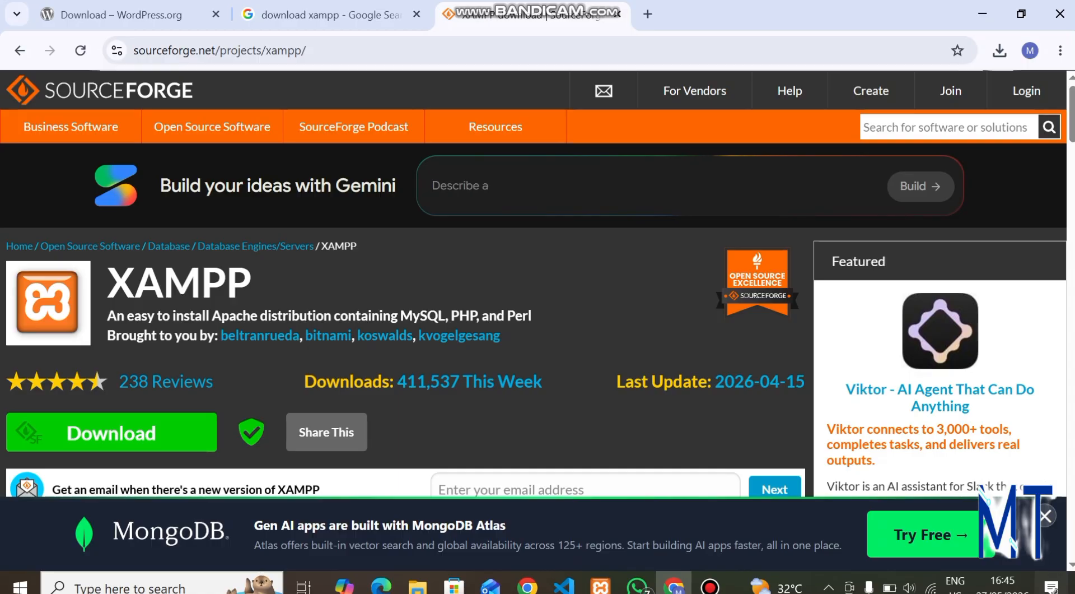
Extract wordpress-7.0.zip directly into the Downloads folder.
{"action": "mouse_move", "coordinate": [418, 585]}
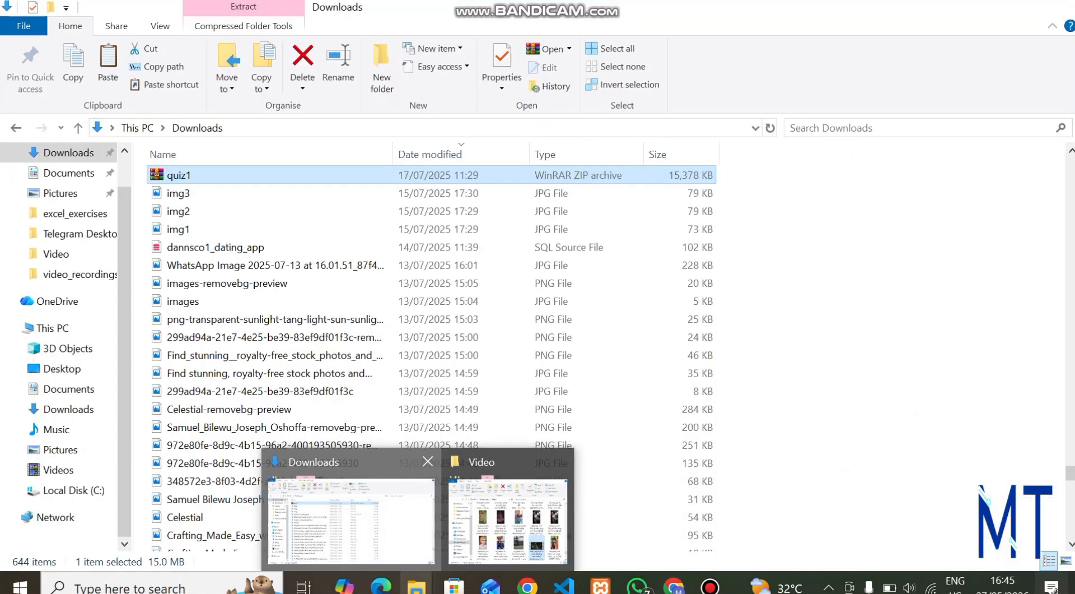
{"action": "left_click", "coordinate": [351, 521]}
{"action": "scroll", "coordinate": [431, 353], "scroll_direction": "up", "scroll_amount": 15}
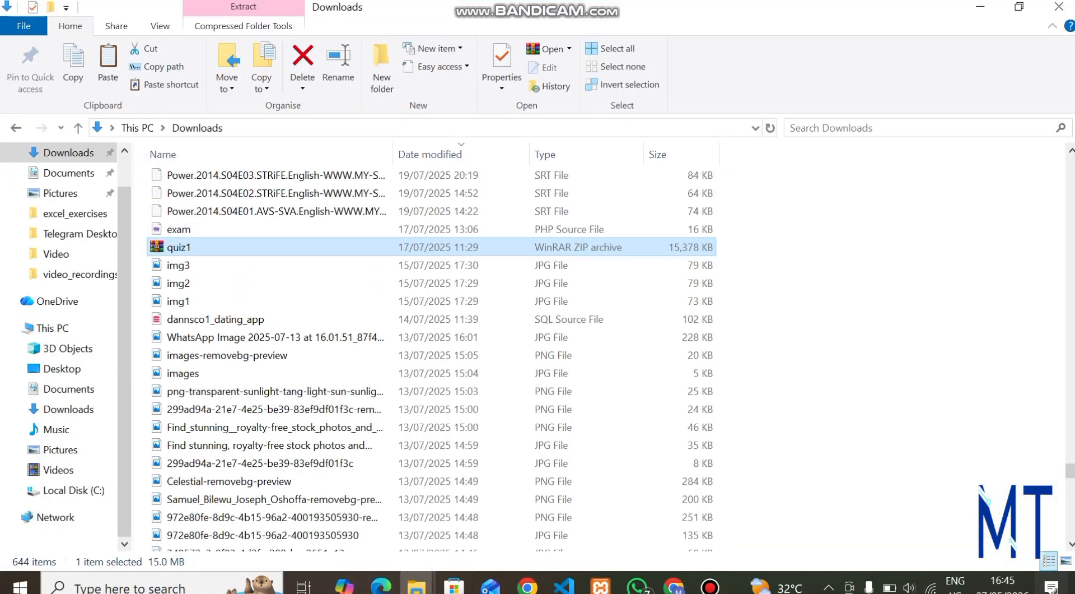
{"action": "left_click", "coordinate": [67, 152]}
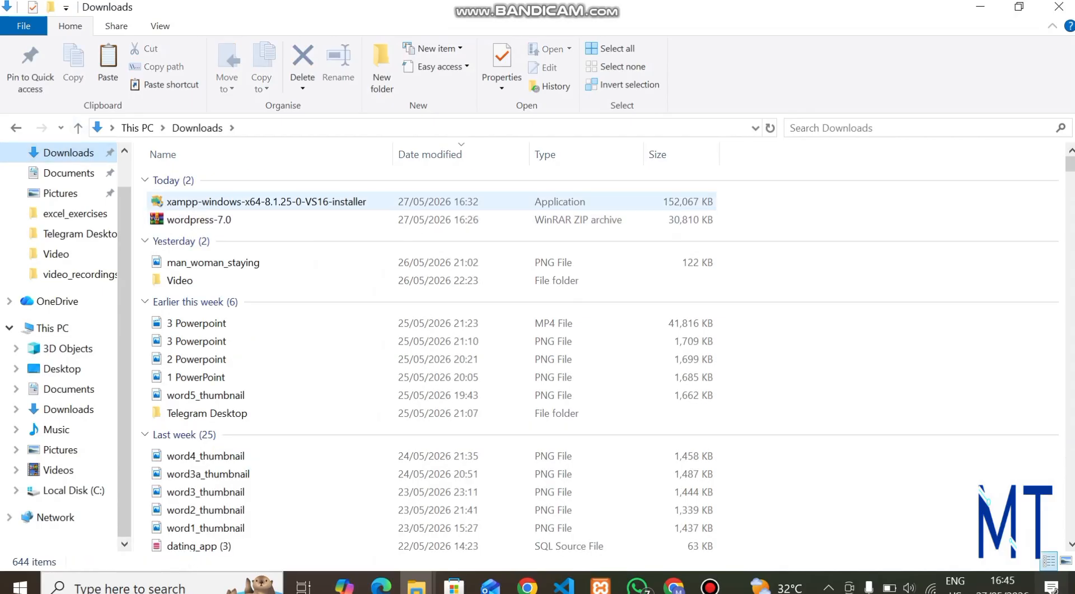
{"action": "left_click", "coordinate": [191, 219]}
{"action": "right_click", "coordinate": [200, 219]}
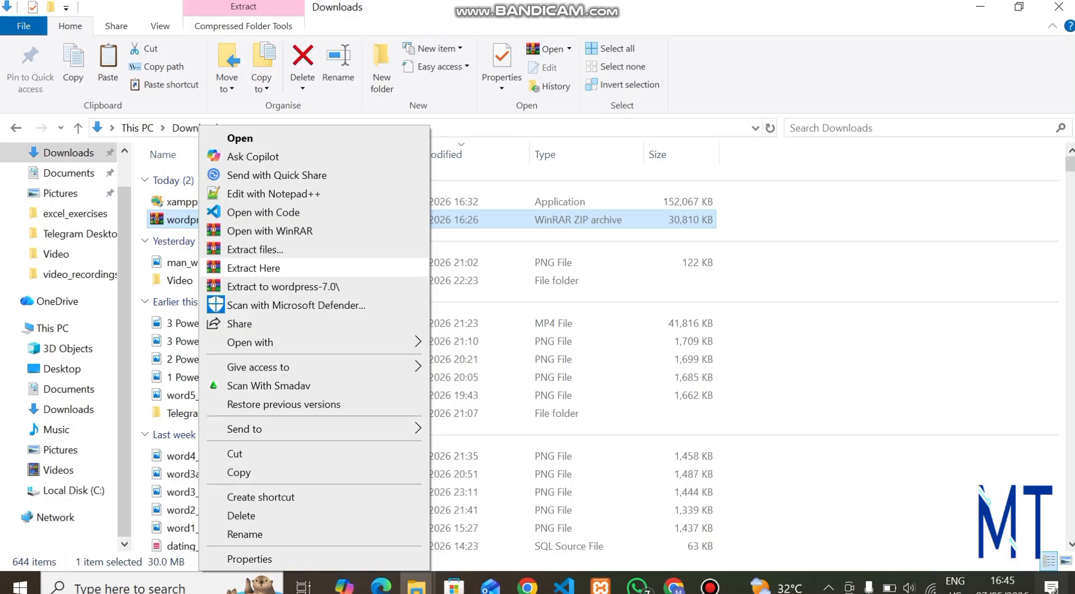
{"action": "left_click", "coordinate": [253, 268]}
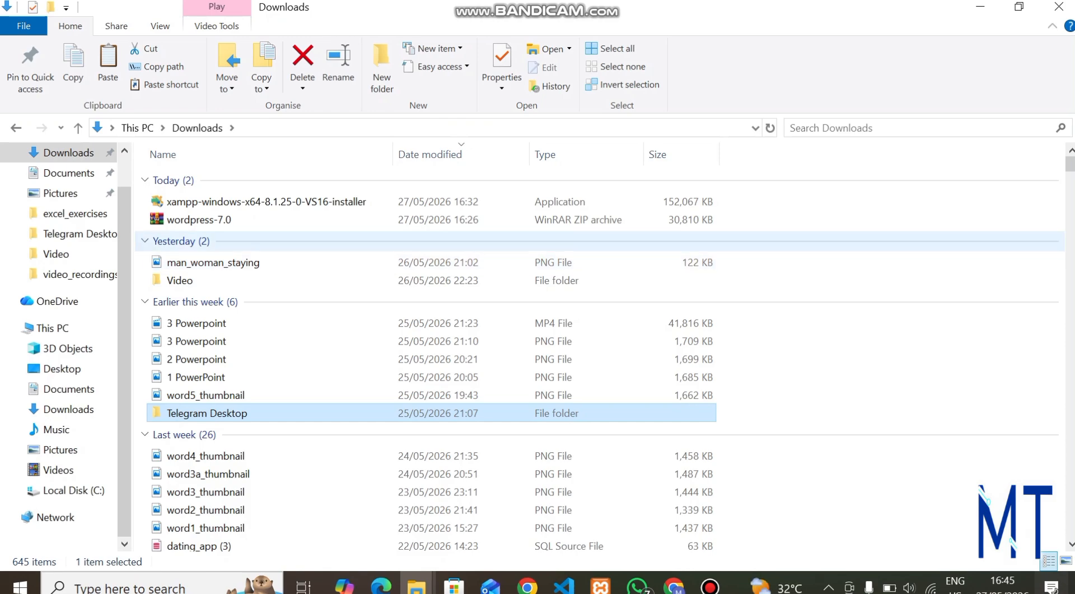
Select the newly extracted wordpress folder in Downloads.
{"action": "left_click", "coordinate": [68, 152]}
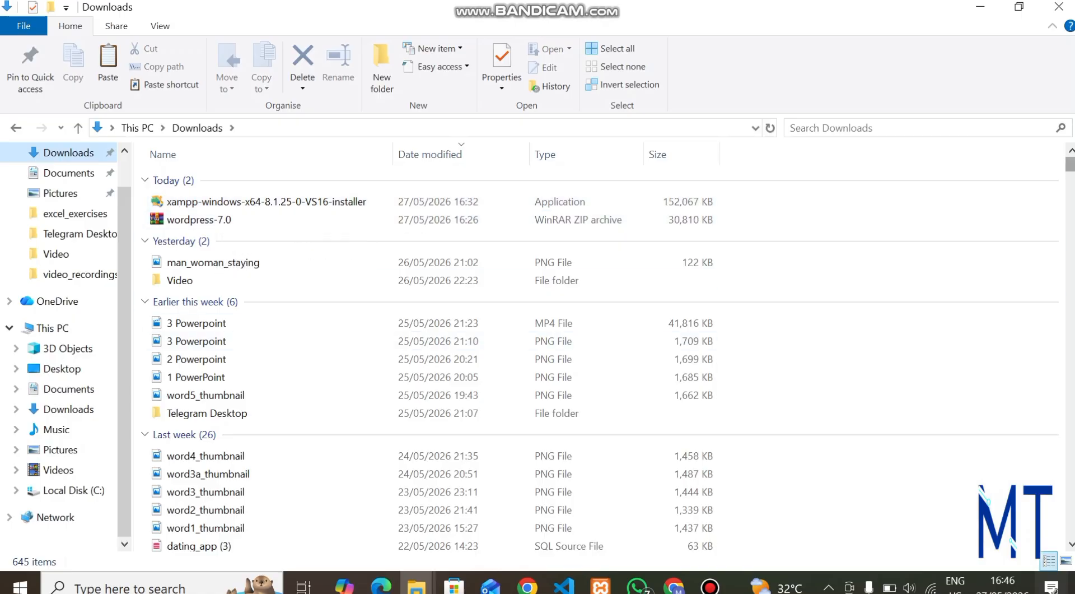
{"action": "scroll", "coordinate": [392, 470], "scroll_direction": "down", "scroll_amount": 3}
{"action": "scroll", "coordinate": [392, 460], "scroll_direction": "down", "scroll_amount": 6}
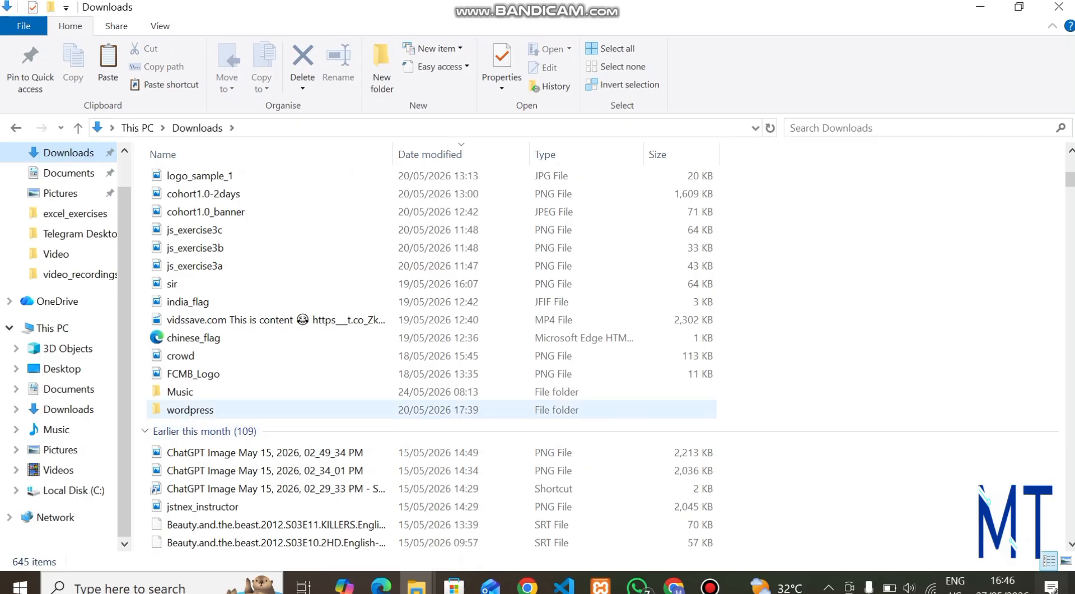
{"action": "left_click", "coordinate": [190, 410]}
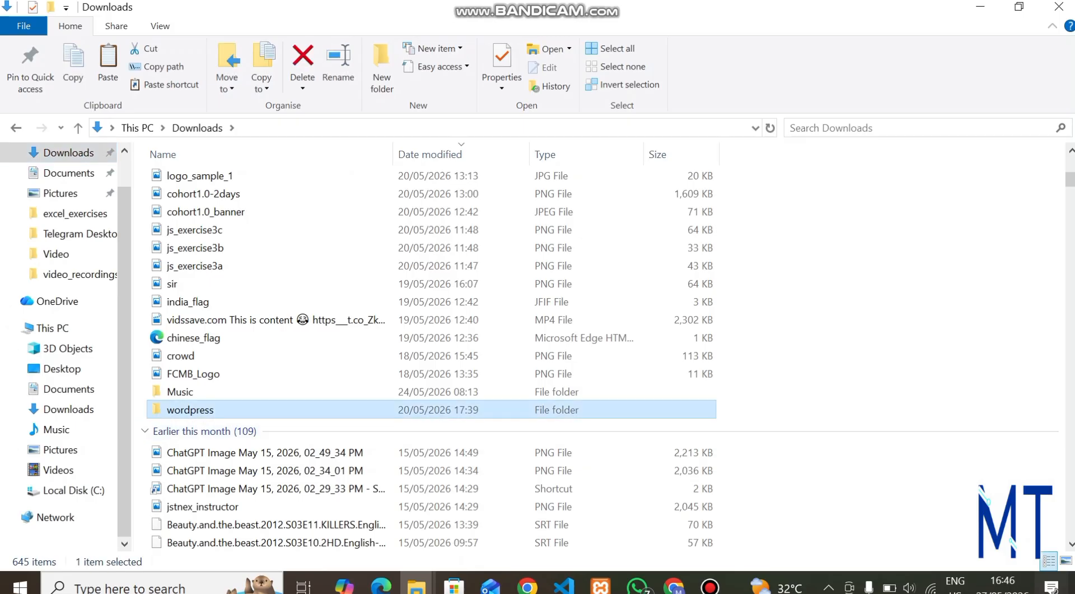
Select all 19 items inside the wordpress folder, then navigate to C:\xampp\htdocs.
{"action": "key", "text": "Return"}
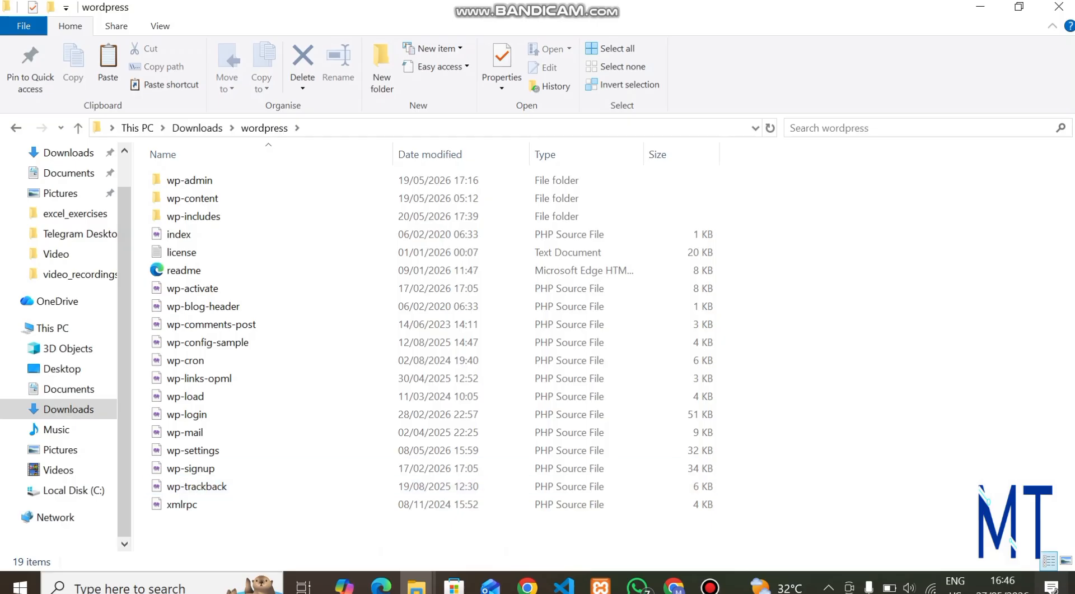
{"action": "key", "text": "ctrl+a"}
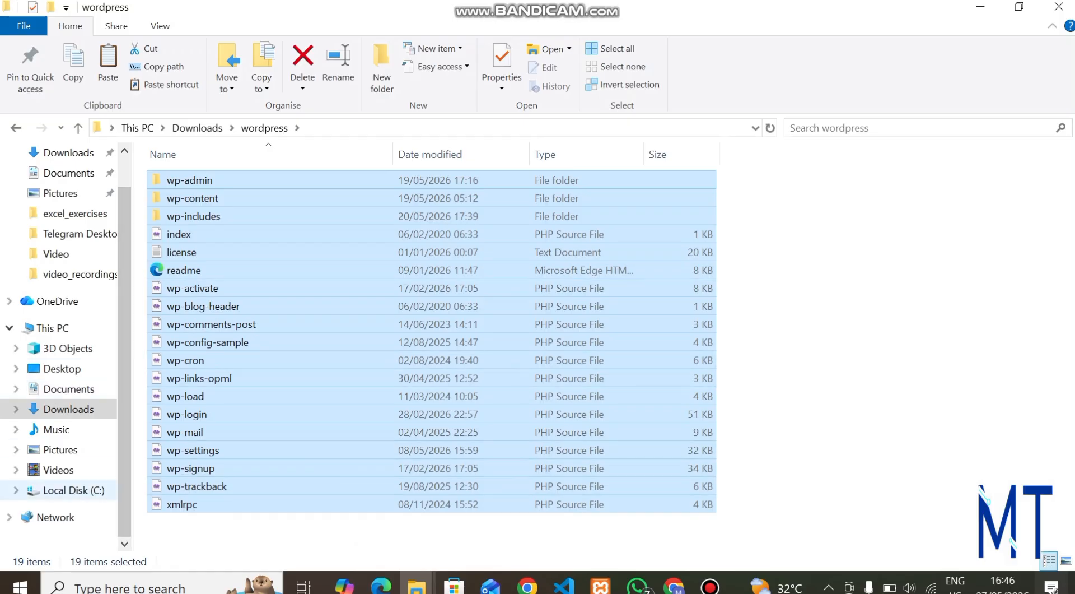
{"action": "left_click", "coordinate": [73, 490]}
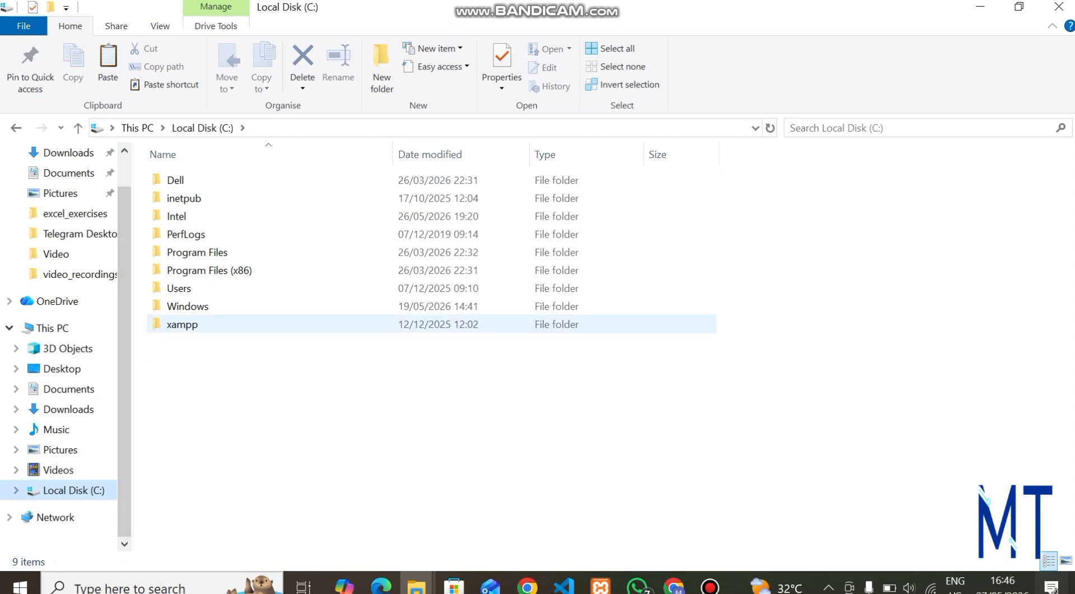
{"action": "double_click", "coordinate": [182, 323]}
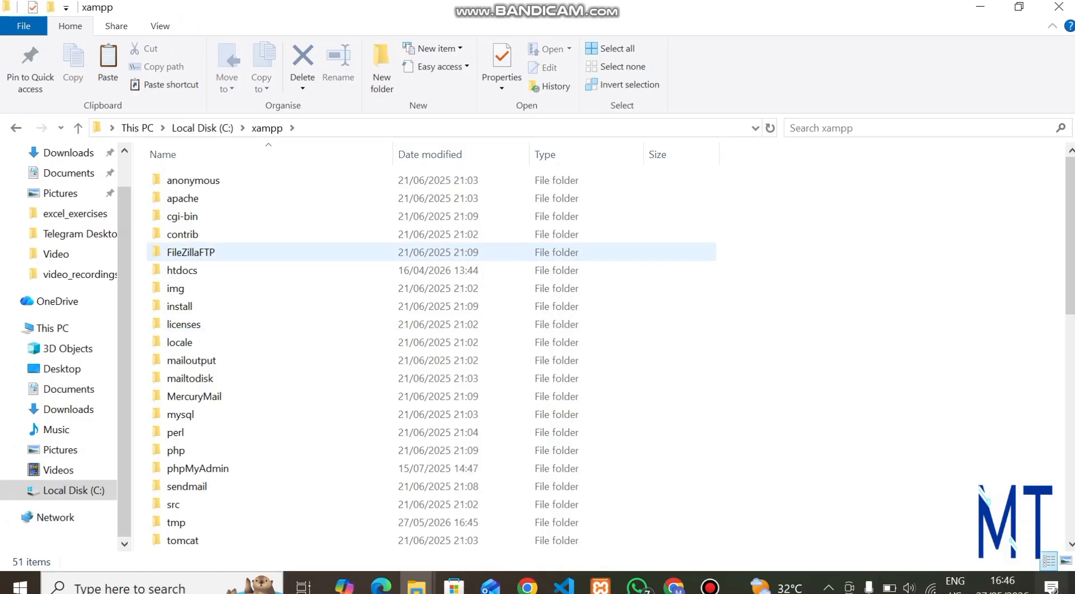
{"action": "double_click", "coordinate": [364, 270]}
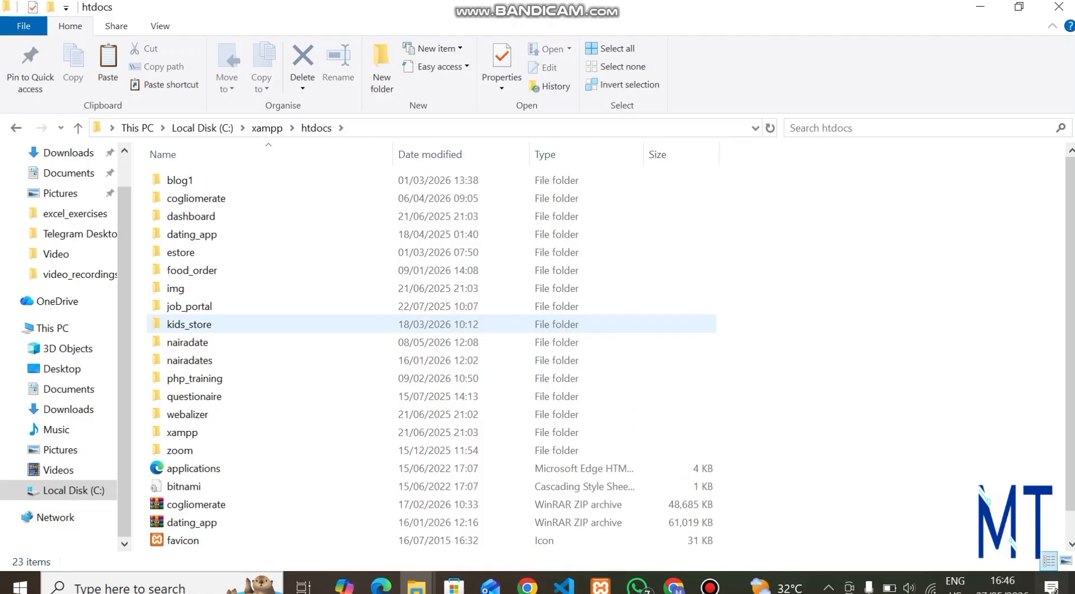
{"action": "scroll", "coordinate": [364, 323], "scroll_direction": "down", "scroll_amount": 1}
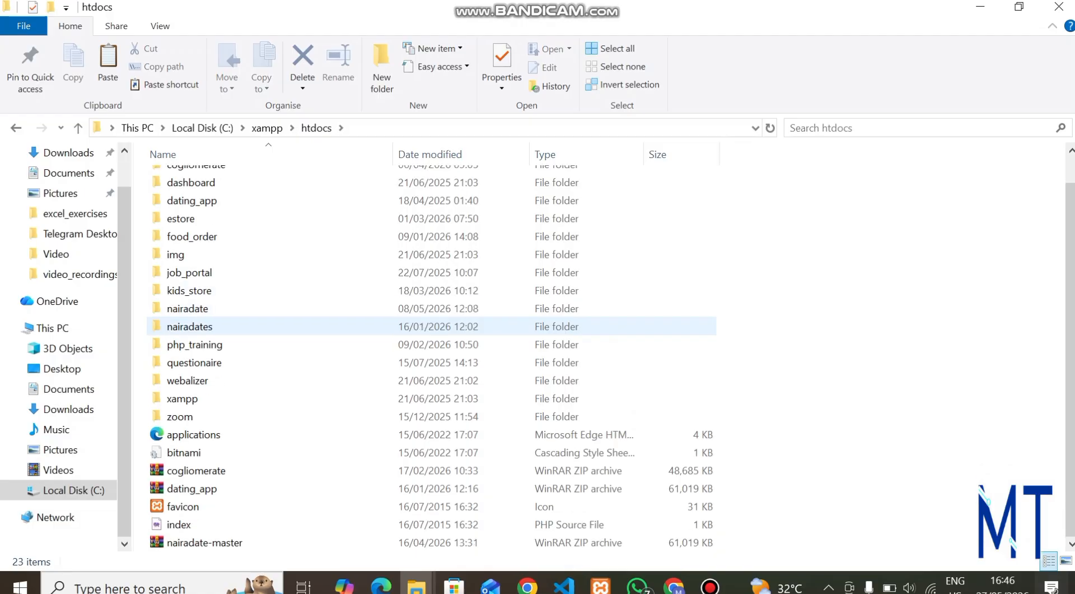
Create a demo folder in htdocs and paste the 19 WordPress files into it.
{"action": "right_click", "coordinate": [862, 311]}
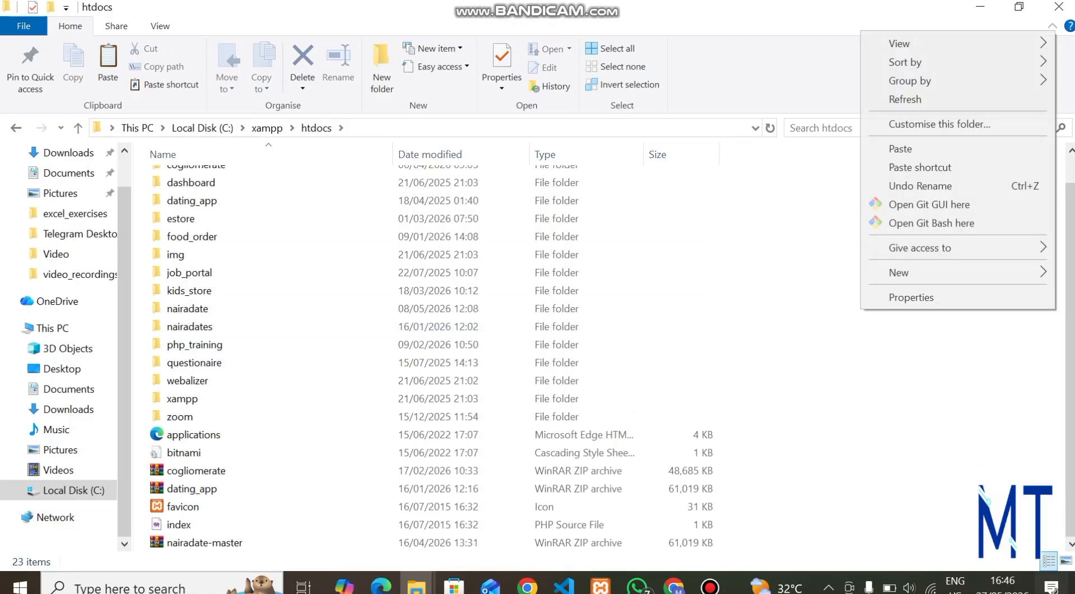
{"action": "mouse_move", "coordinate": [919, 272]}
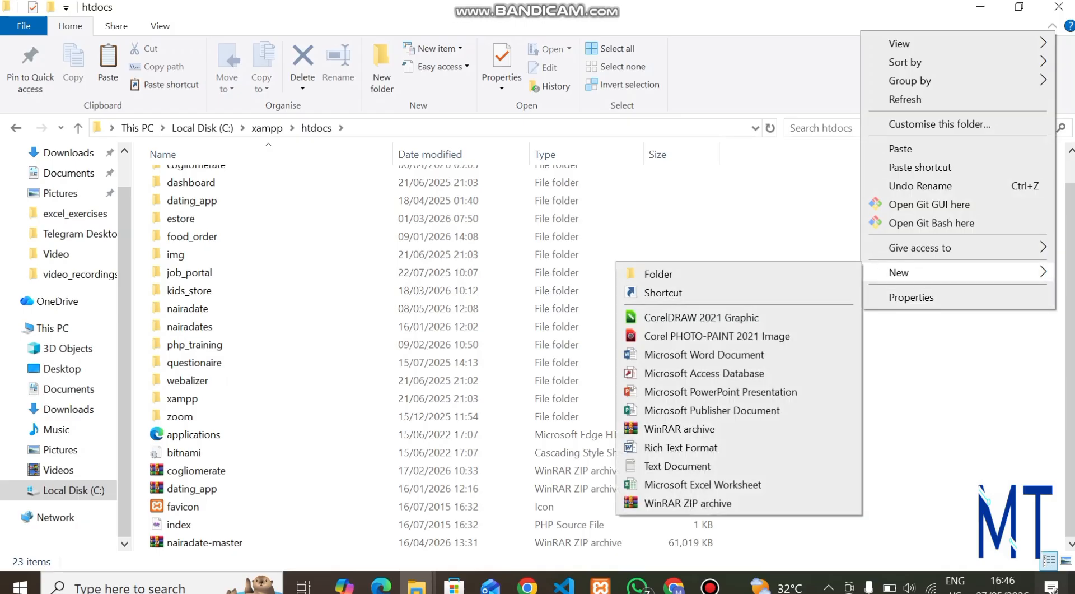
{"action": "left_click", "coordinate": [658, 274]}
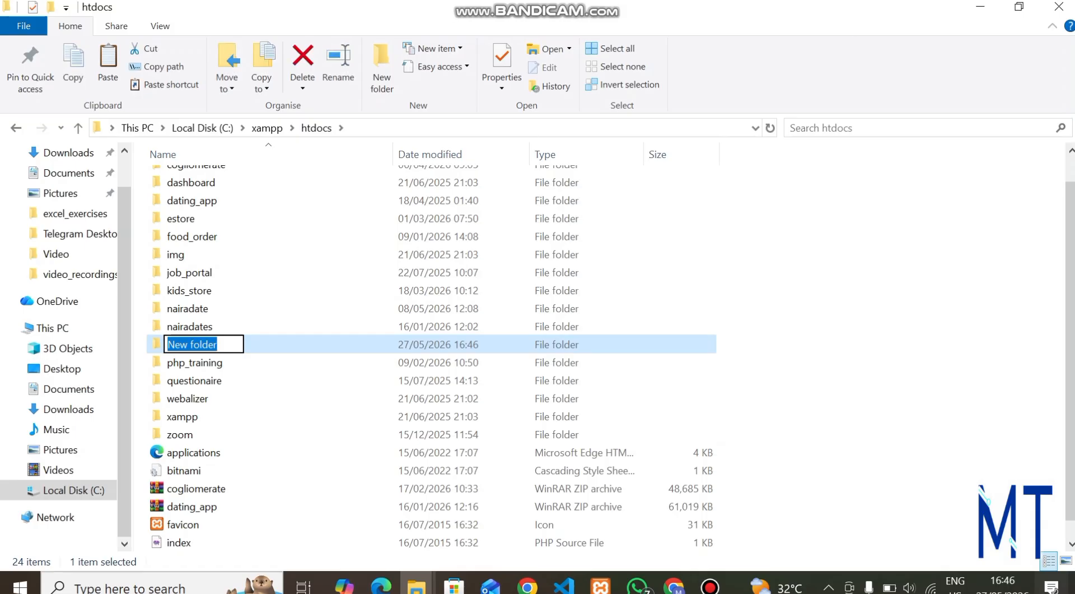
{"action": "type", "text": "demo"}
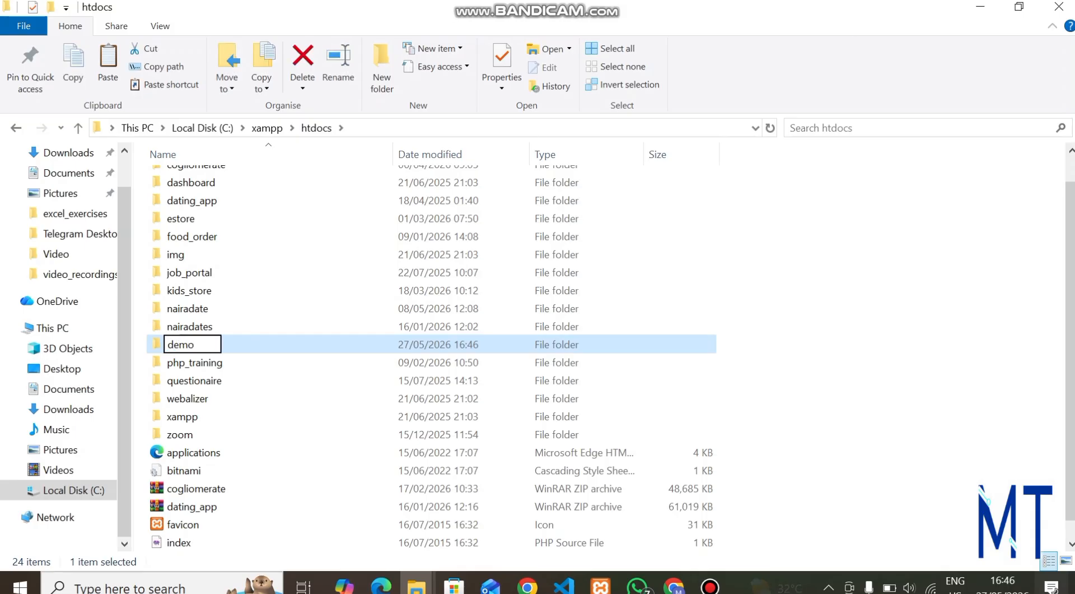
{"action": "key", "text": "Return"}
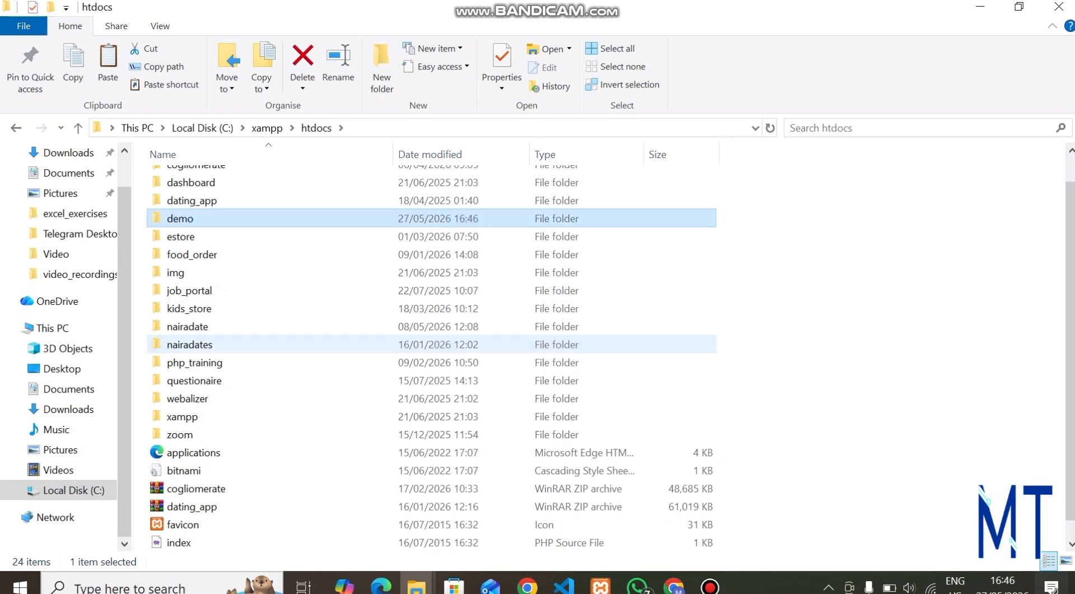
{"action": "key", "text": "Return"}
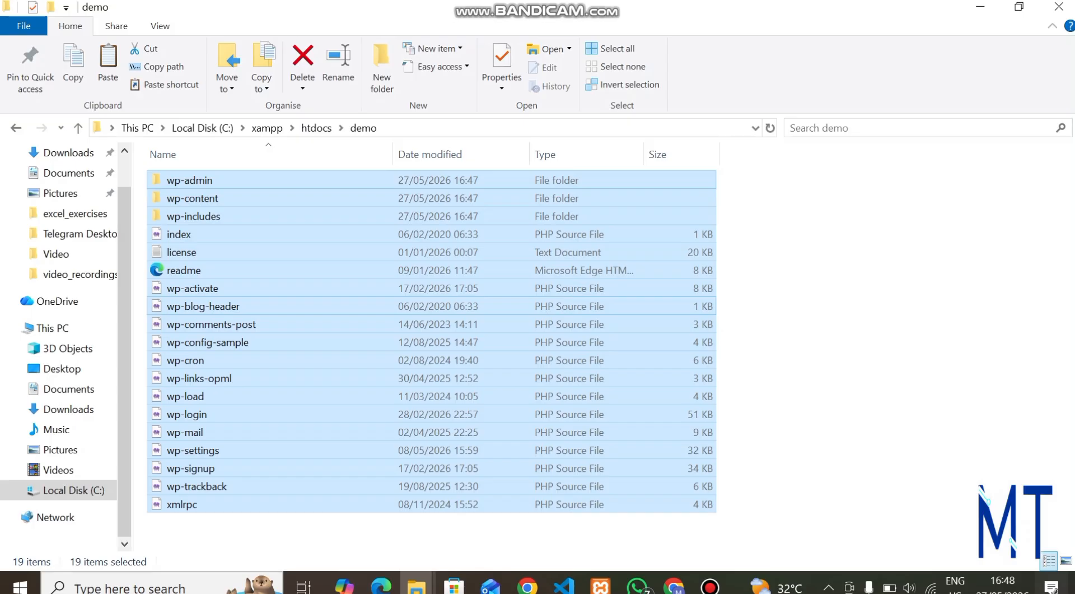
{"action": "key", "text": "Escape"}
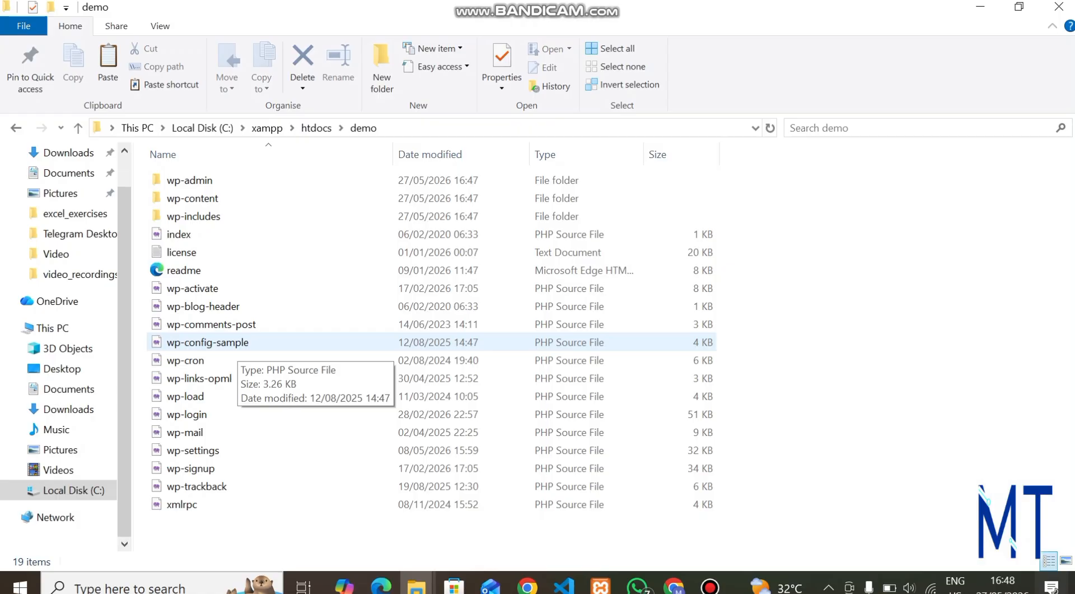
Rename wp-config-sample in the demo folder to wp-config.
{"action": "left_click", "coordinate": [238, 345]}
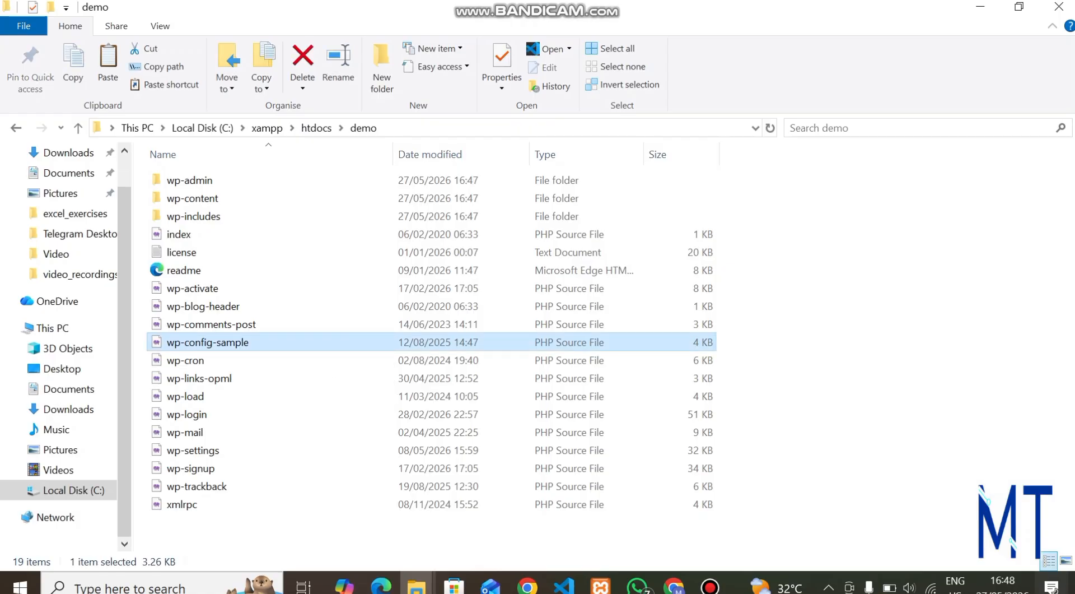
{"action": "right_click", "coordinate": [227, 343]}
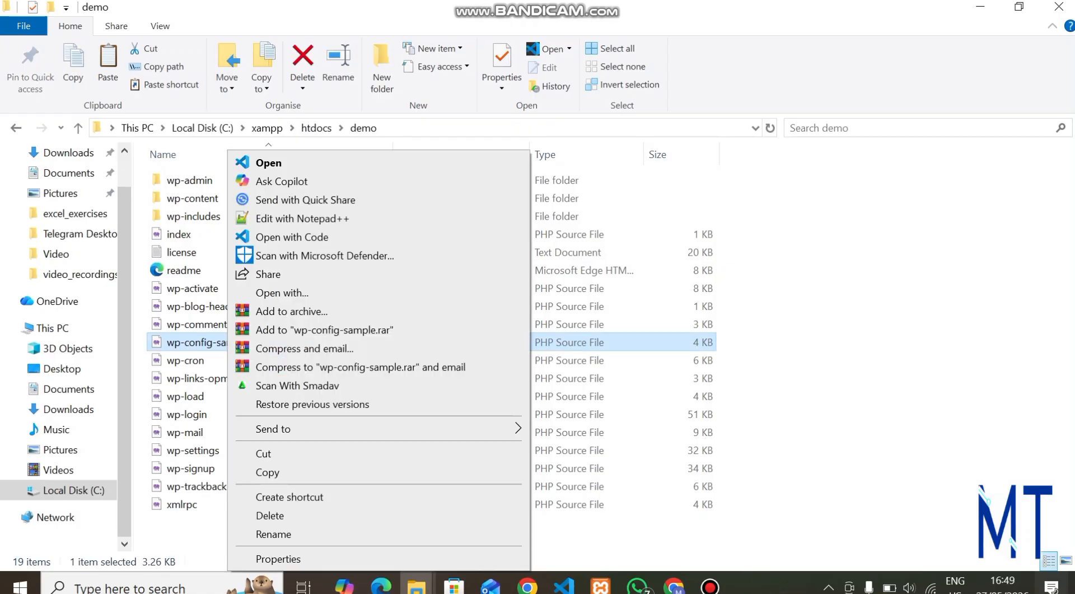
{"action": "left_click", "coordinate": [273, 534]}
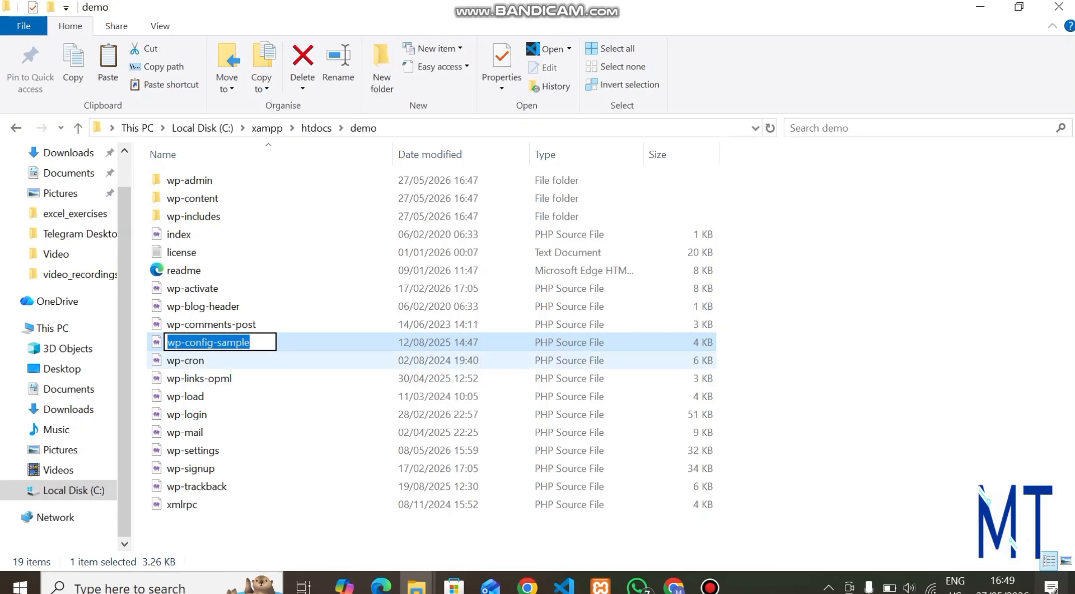
{"action": "left_click", "coordinate": [249, 342]}
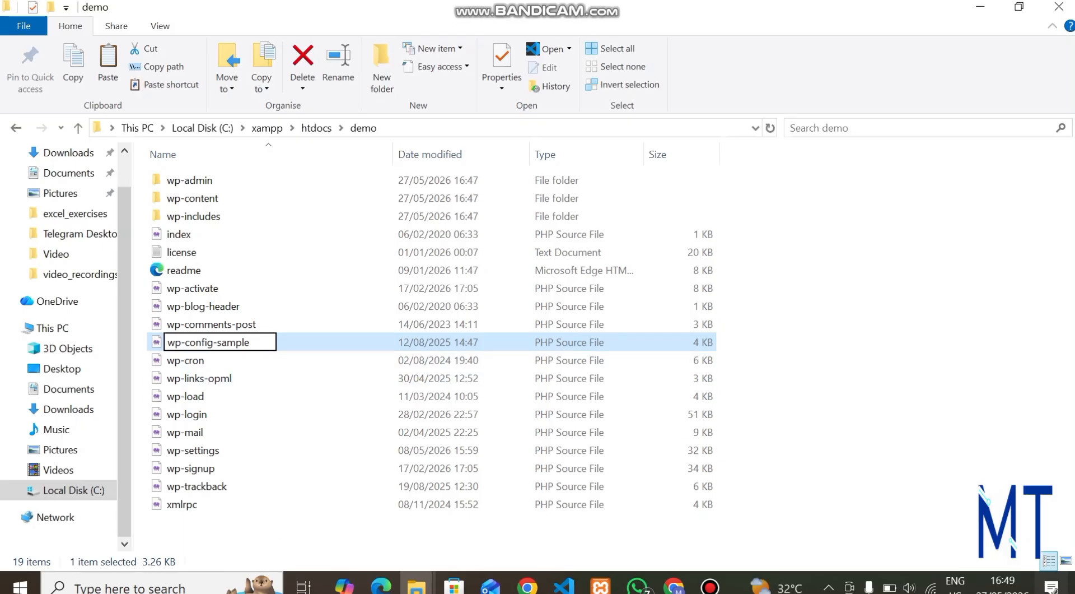
{"action": "key", "text": "BackSpace"}
{"action": "key", "text": "BackSpace"}
{"action": "key", "text": "BackSpace"}
{"action": "key", "text": "BackSpace"}
{"action": "key", "text": "BackSpace"}
{"action": "key", "text": "BackSpace"}
{"action": "key", "text": "BackSpace"}
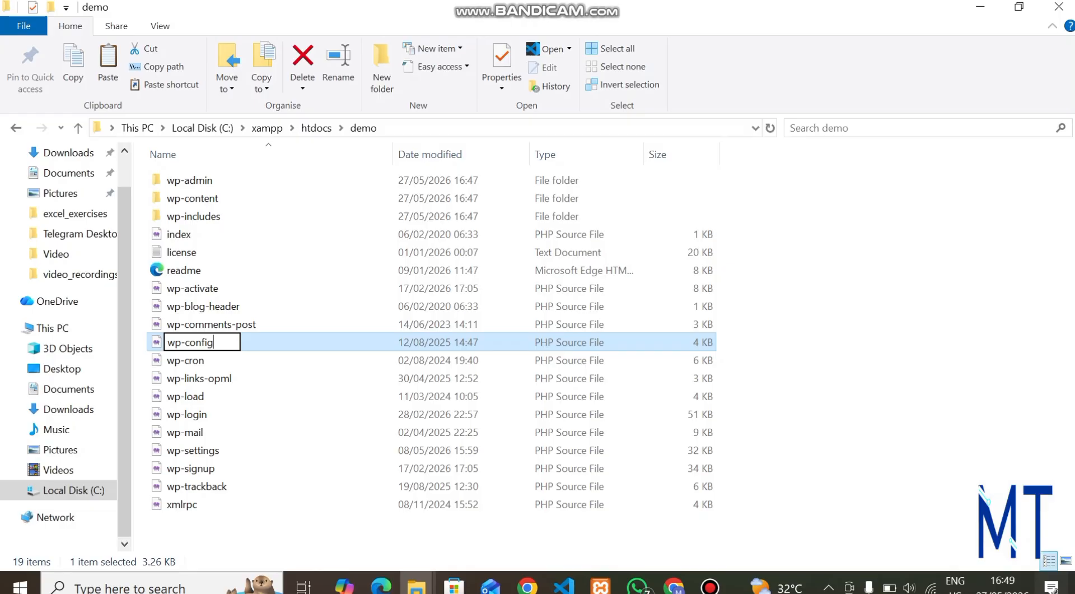
{"action": "key", "text": "Return"}
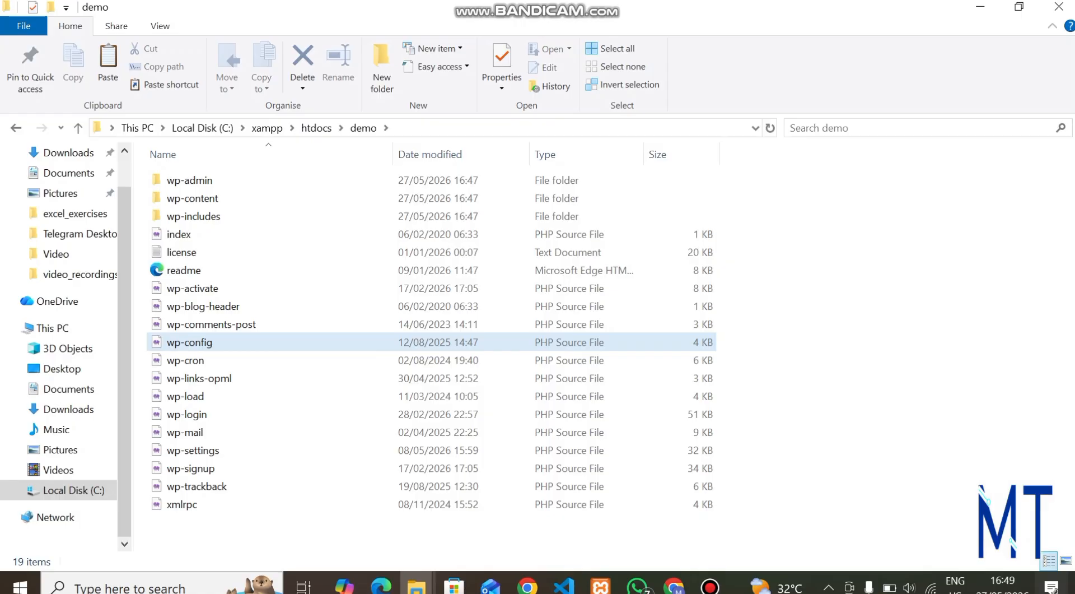
{"action": "left_click", "coordinate": [190, 343]}
{"action": "right_click", "coordinate": [624, 342]}
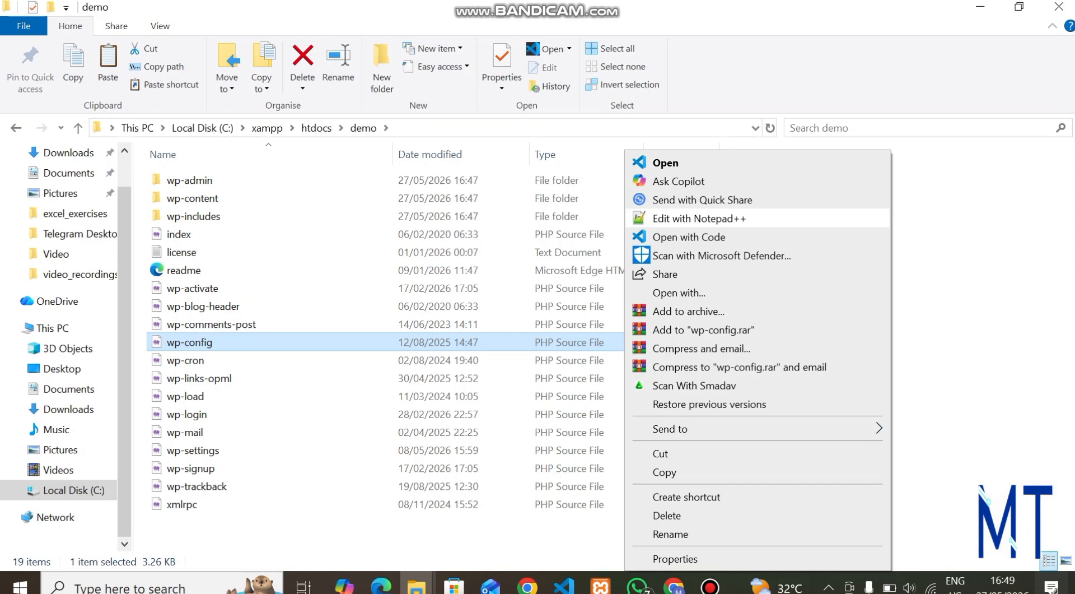
Open wp-config.php in Notepad++ and set the database name to demo1.
{"action": "left_click", "coordinate": [699, 219]}
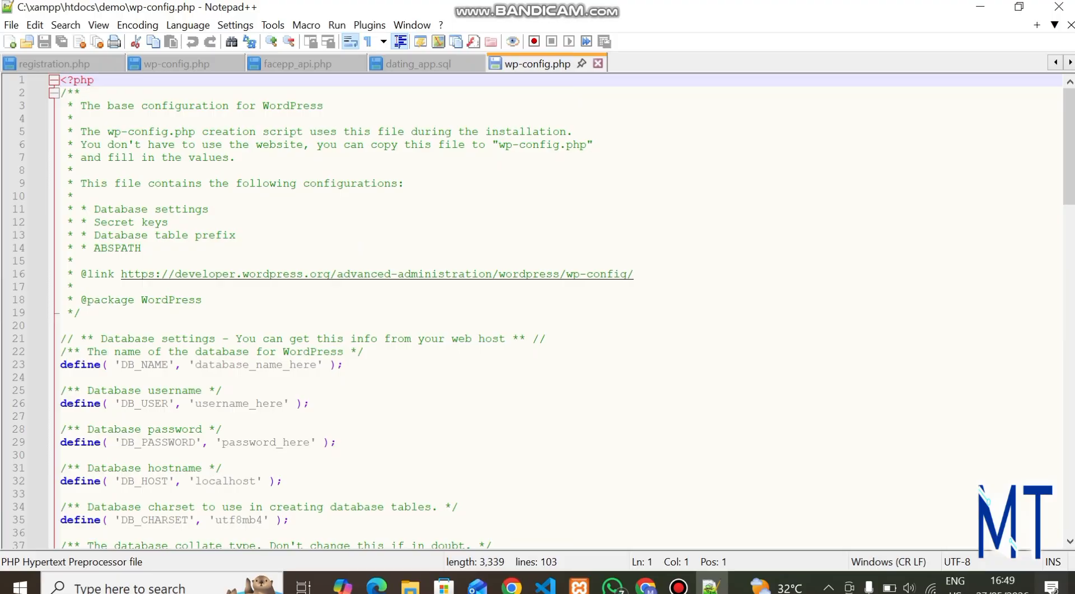
{"action": "left_click", "coordinate": [317, 364]}
{"action": "key", "text": "BackSpace"}
{"action": "key", "text": "BackSpace"}
{"action": "key", "text": "BackSpace"}
{"action": "key", "text": "BackSpace"}
{"action": "key", "text": "BackSpace"}
{"action": "key", "text": "BackSpace"}
{"action": "key", "text": "BackSpace"}
{"action": "key", "text": "BackSpace"}
{"action": "key", "text": "BackSpace"}
{"action": "key", "text": "BackSpace"}
{"action": "key", "text": "BackSpace"}
{"action": "key", "text": "BackSpace"}
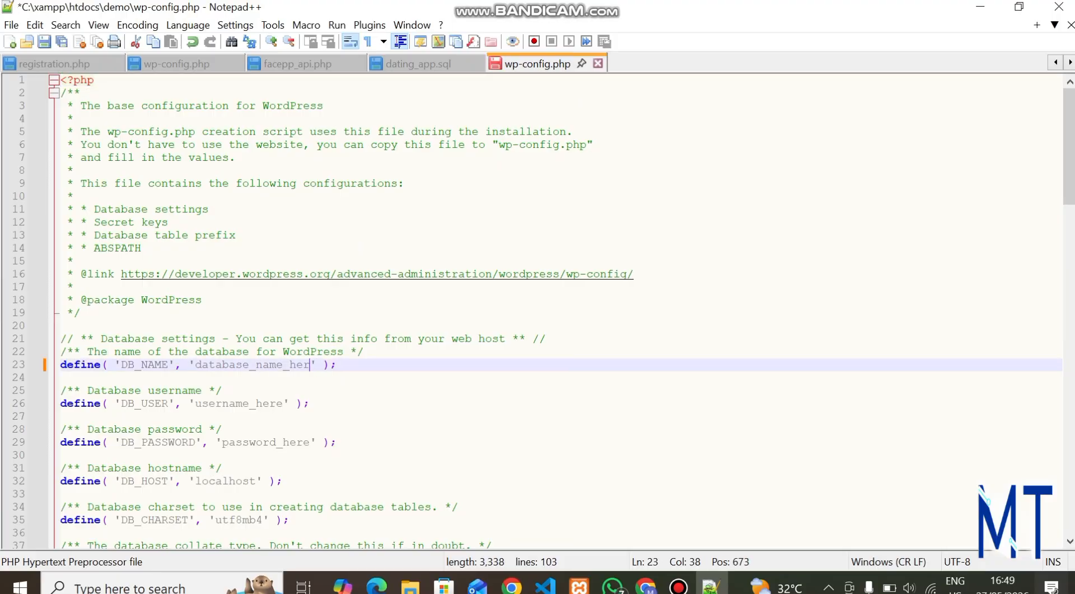
{"action": "key", "text": "BackSpace"}
{"action": "key", "text": "BackSpace"}
{"action": "key", "text": "BackSpace"}
{"action": "key", "text": "BackSpace"}
{"action": "key", "text": "BackSpace"}
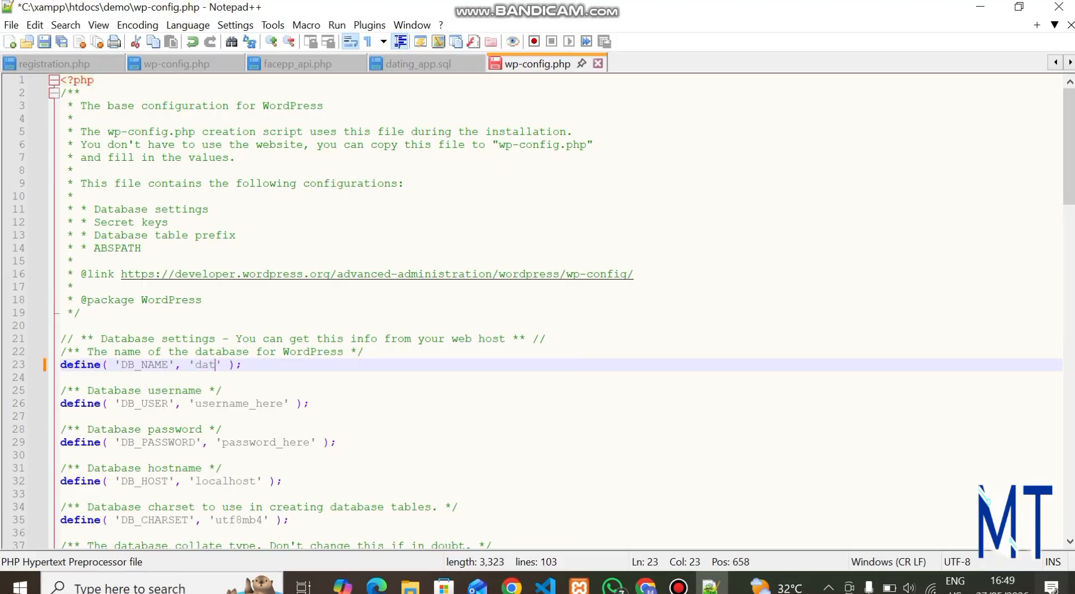
{"action": "key", "text": "BackSpace"}
{"action": "type", "text": "demo1"}
Set the database user to root, clear the password, and save wp-config.php.
{"action": "left_click", "coordinate": [283, 403]}
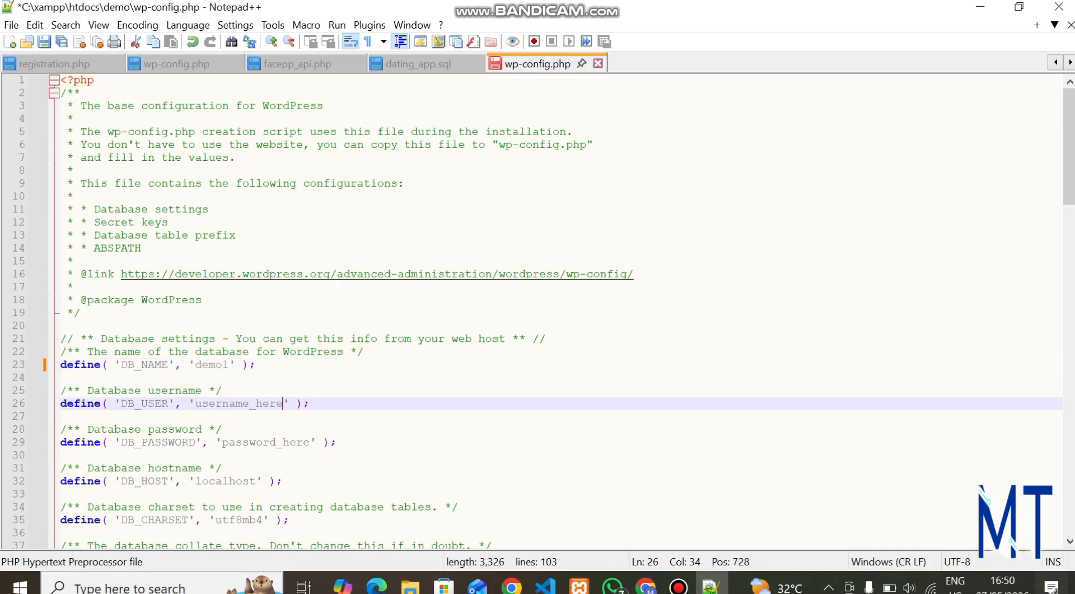
{"action": "key", "text": "BackSpace"}
{"action": "key", "text": "BackSpace"}
{"action": "key", "text": "BackSpace"}
{"action": "key", "text": "BackSpace"}
{"action": "key", "text": "BackSpace"}
{"action": "key", "text": "BackSpace"}
{"action": "key", "text": "BackSpace"}
{"action": "key", "text": "BackSpace"}
{"action": "key", "text": "BackSpace"}
{"action": "key", "text": "BackSpace"}
{"action": "key", "text": "BackSpace"}
{"action": "key", "text": "BackSpace"}
{"action": "key", "text": "BackSpace"}
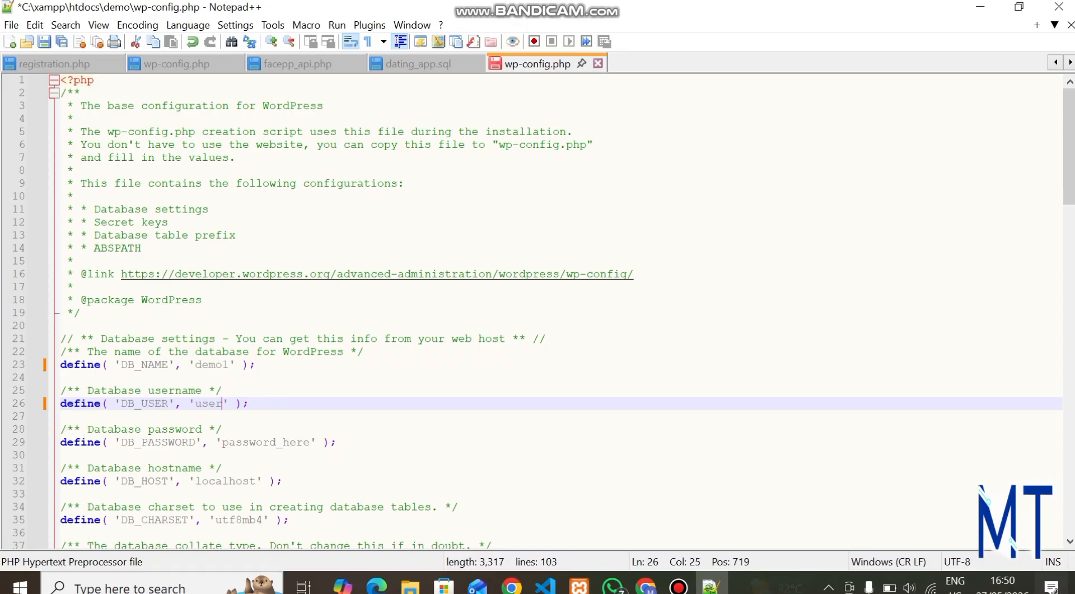
{"action": "type", "text": "root"}
{"action": "left_click", "coordinate": [310, 442]}
{"action": "key", "text": "BackSpace"}
{"action": "key", "text": "BackSpace"}
{"action": "key", "text": "BackSpace"}
{"action": "key", "text": "BackSpace"}
{"action": "key", "text": "BackSpace"}
{"action": "key", "text": "BackSpace"}
{"action": "key", "text": "BackSpace"}
{"action": "key", "text": "BackSpace"}
{"action": "key", "text": "BackSpace"}
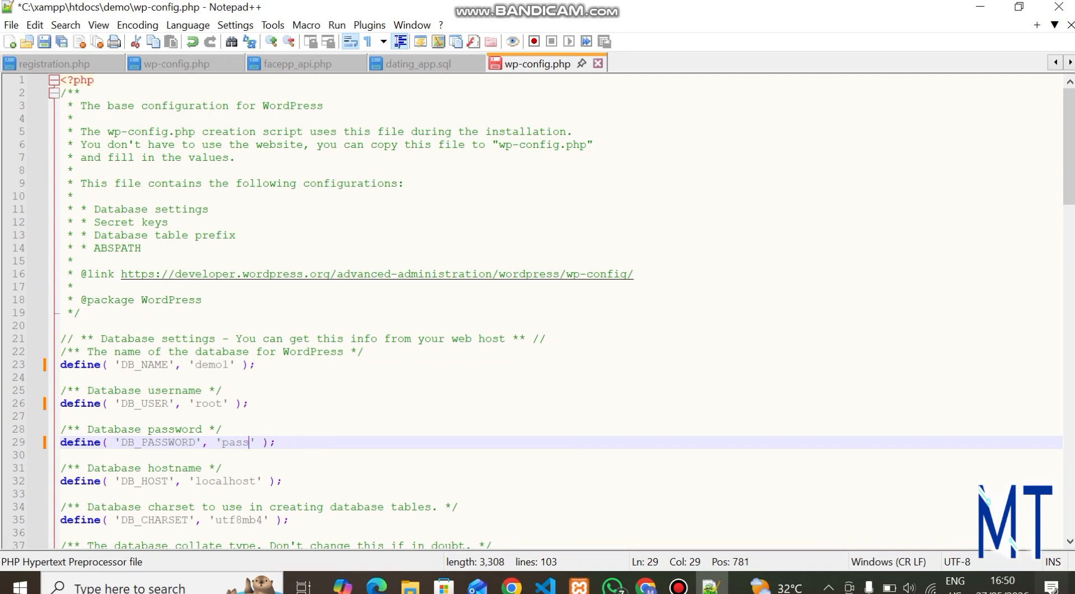
{"action": "key", "text": "BackSpace"}
{"action": "key", "text": "BackSpace"}
{"action": "key", "text": "BackSpace"}
{"action": "key", "text": "BackSpace"}
{"action": "key", "text": "BackSpace"}
{"action": "key", "text": "ctrl+s"}
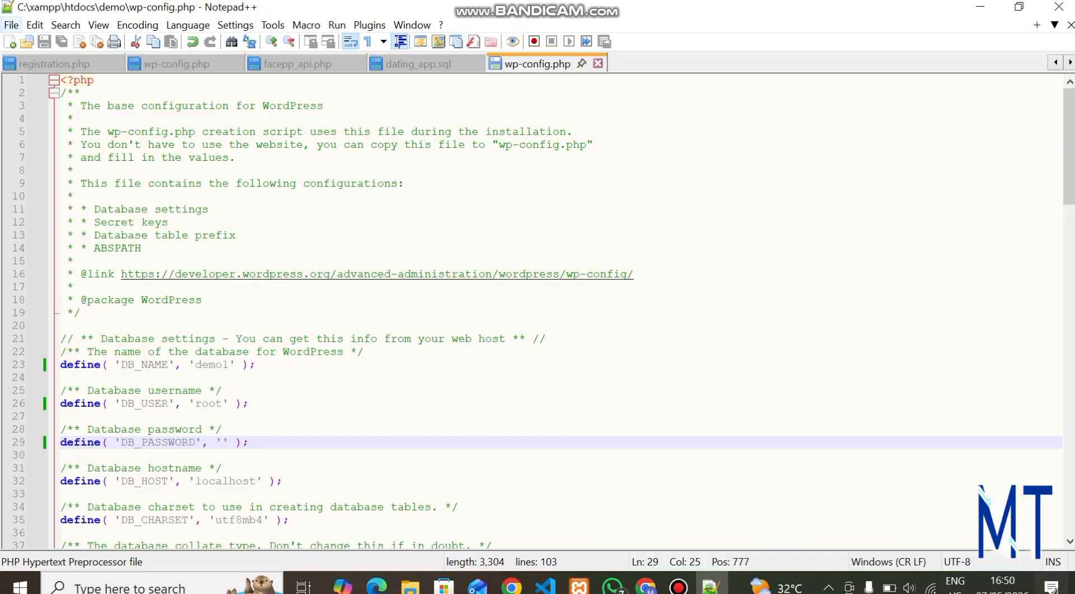
Dismiss the download manager popup and return to Chrome's XAMPP page.
{"action": "left_click", "coordinate": [11, 24]}
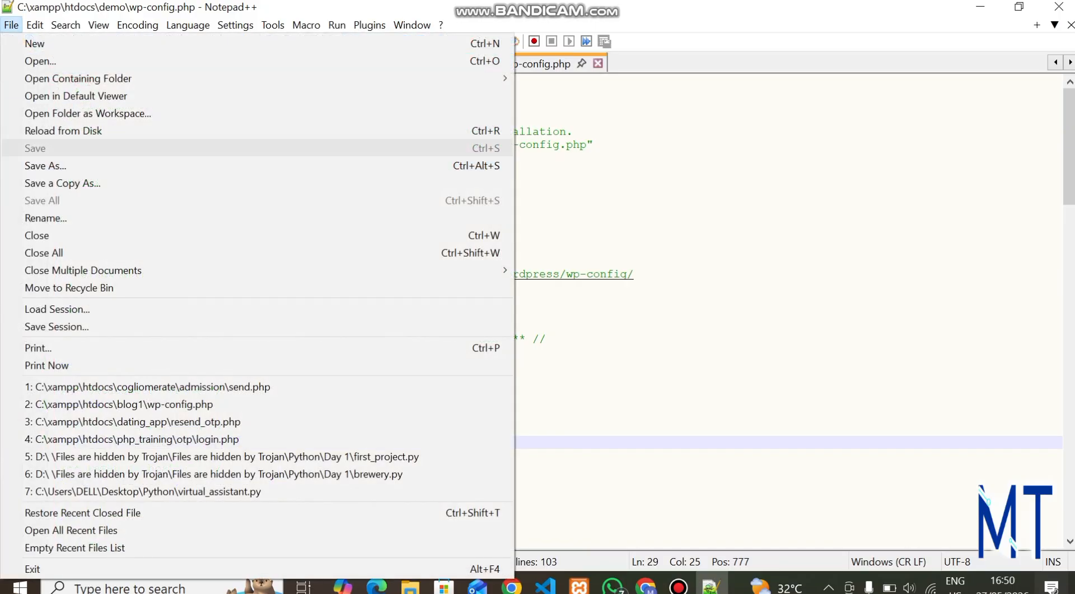
{"action": "left_click", "coordinate": [560, 235]}
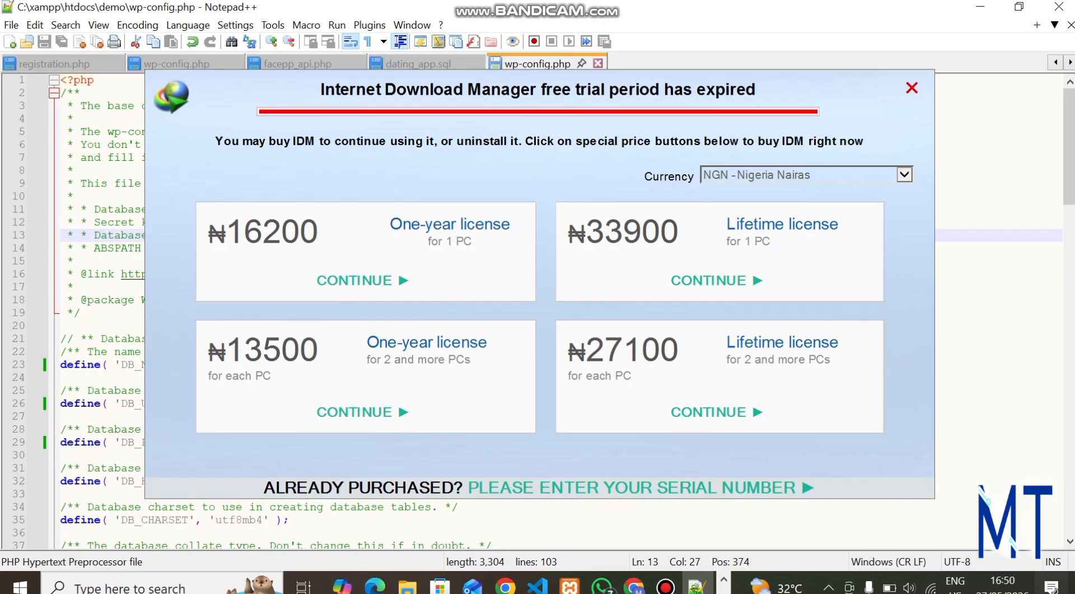
{"action": "left_click", "coordinate": [911, 88]}
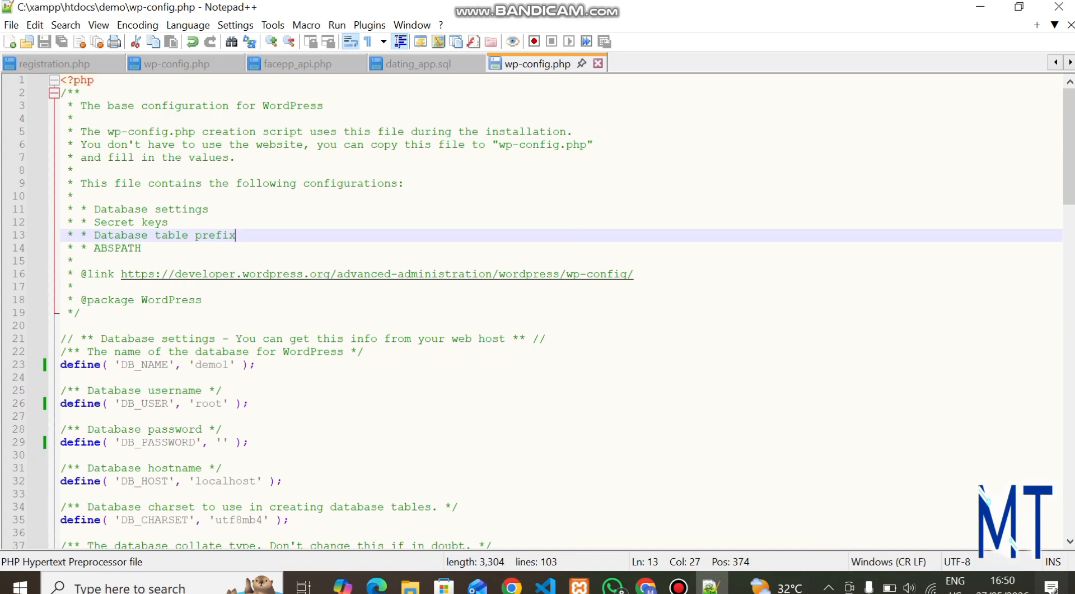
{"action": "type", "text": "TT"}
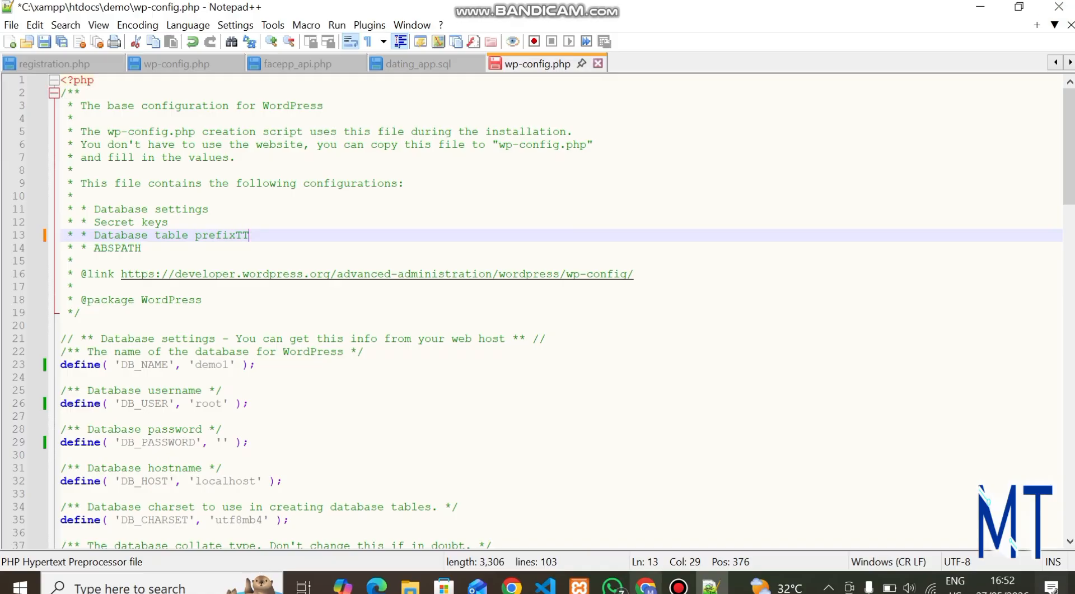
{"action": "mouse_move", "coordinate": [645, 585]}
{"action": "left_click", "coordinate": [646, 510]}
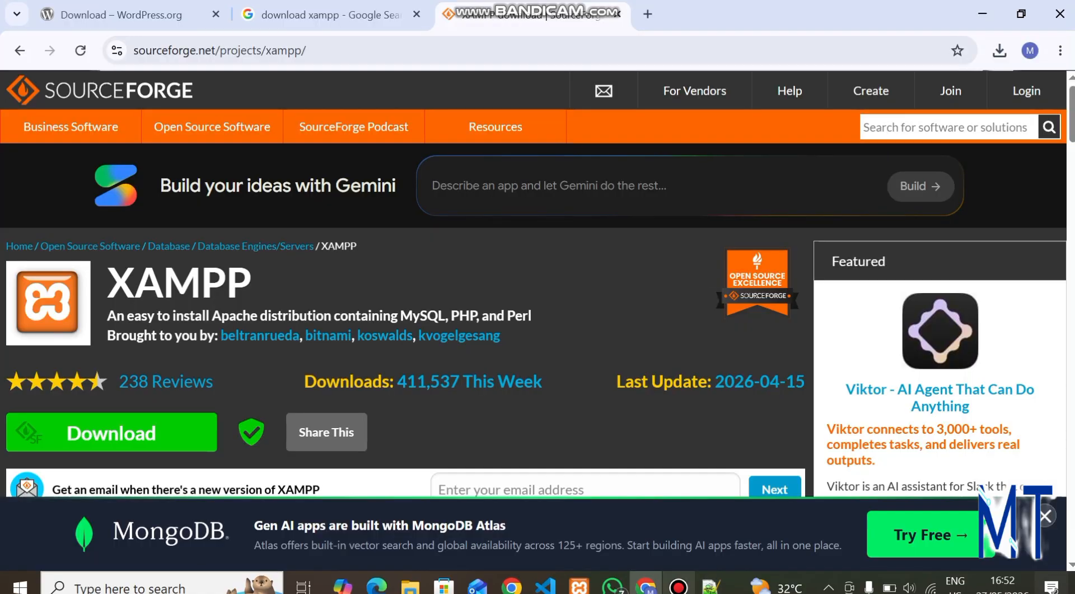
Close Notepad++ and launch the XAMPP Control Panel via Windows search for 'xamp'.
{"action": "left_click", "coordinate": [711, 585]}
{"action": "left_click", "coordinate": [1059, 7]}
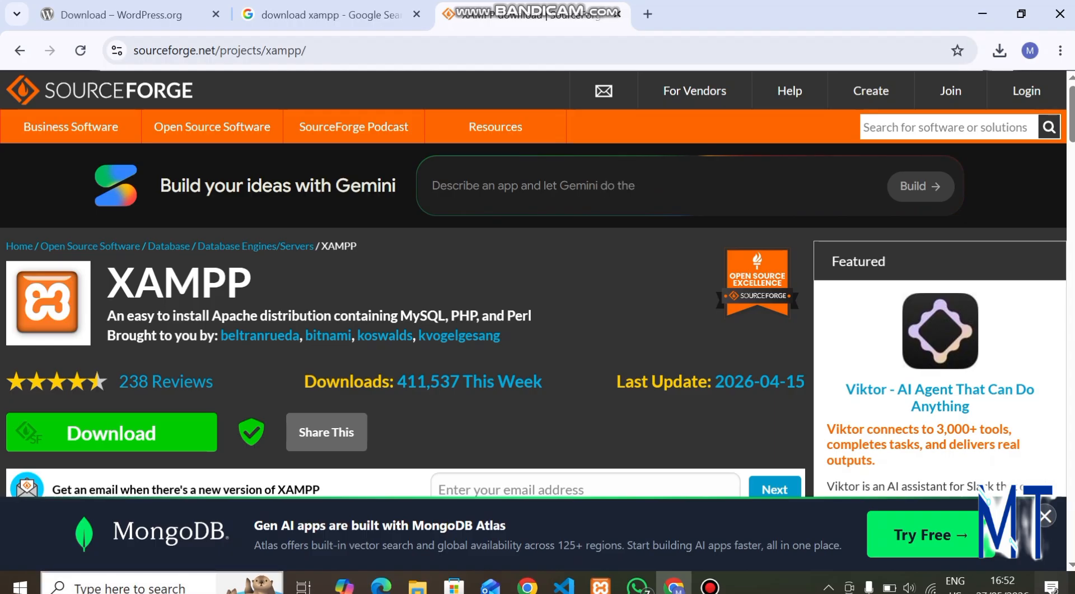
{"action": "left_click", "coordinate": [129, 587]}
{"action": "type", "text": "xamp"}
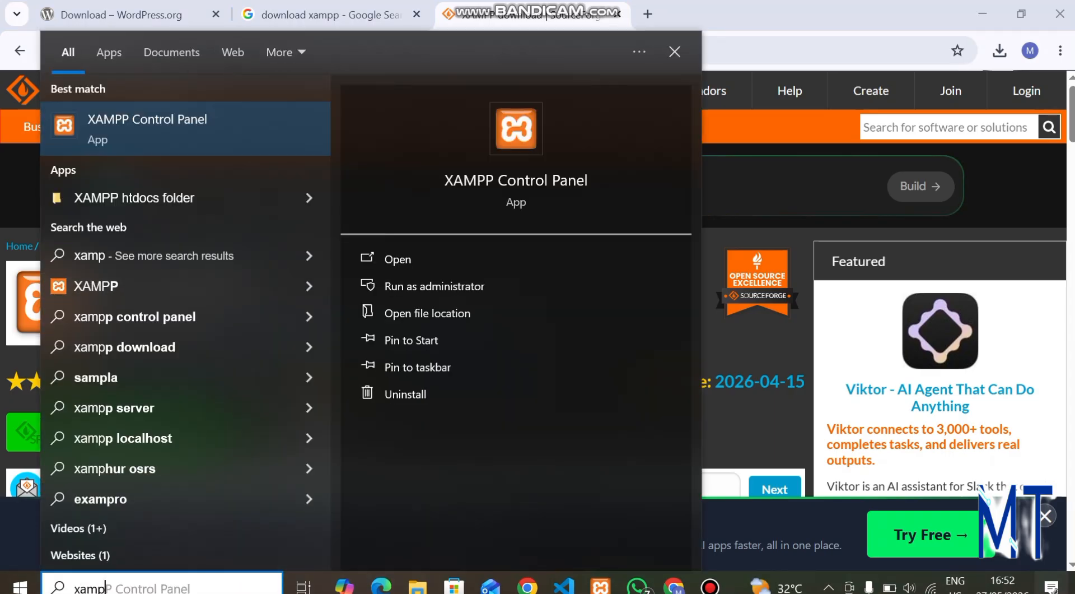
{"action": "key", "text": "Return"}
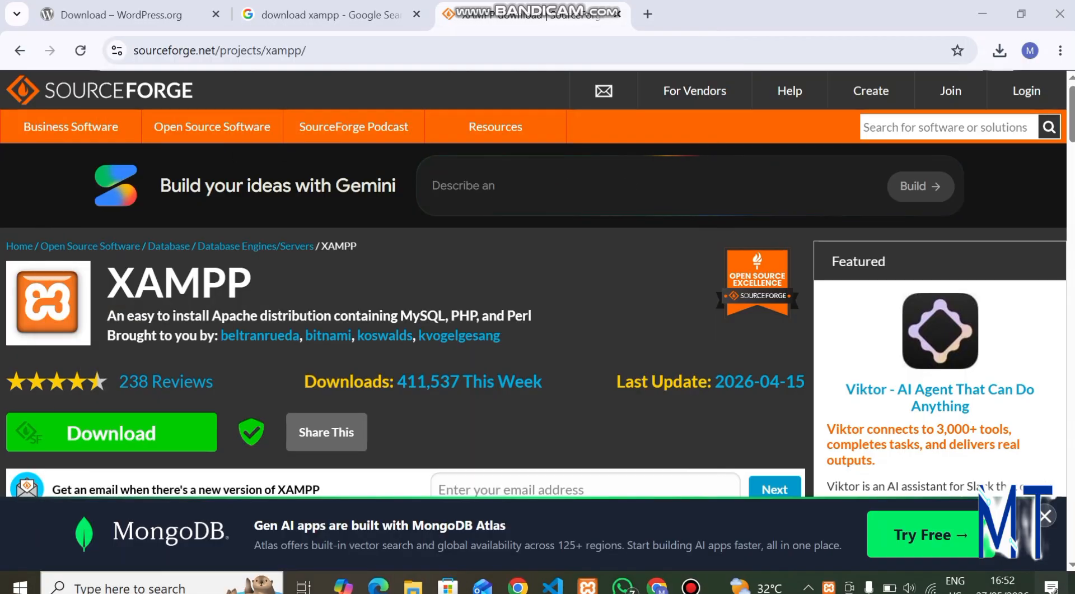
{"action": "mouse_move", "coordinate": [588, 586]}
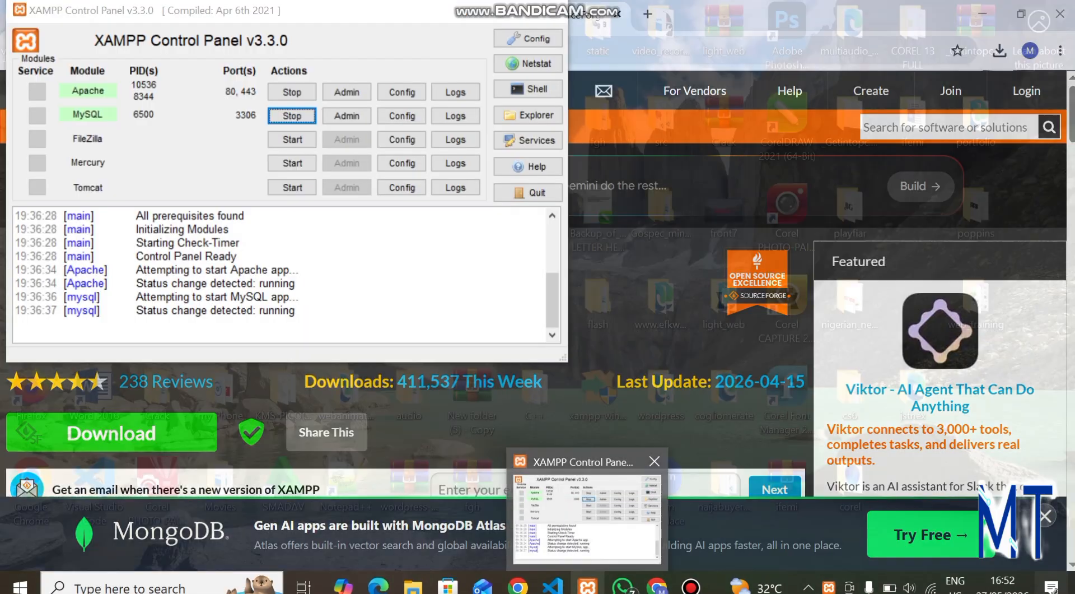
{"action": "left_click", "coordinate": [587, 520]}
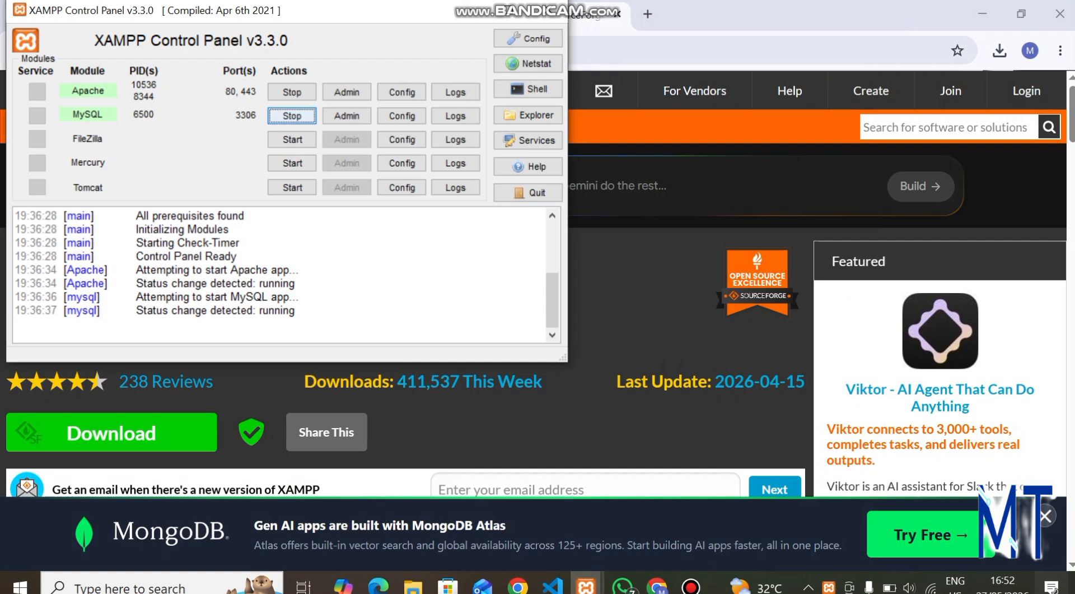
Stop and restart Apache and MySQL, then close the Control Panel.
{"action": "left_click", "coordinate": [292, 116]}
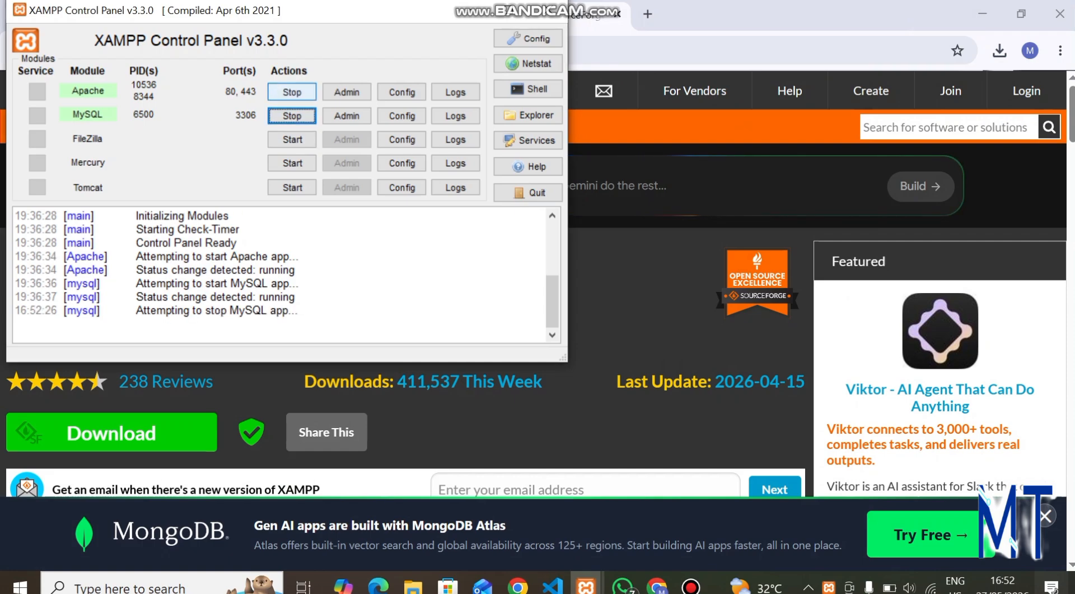
{"action": "left_click", "coordinate": [292, 92]}
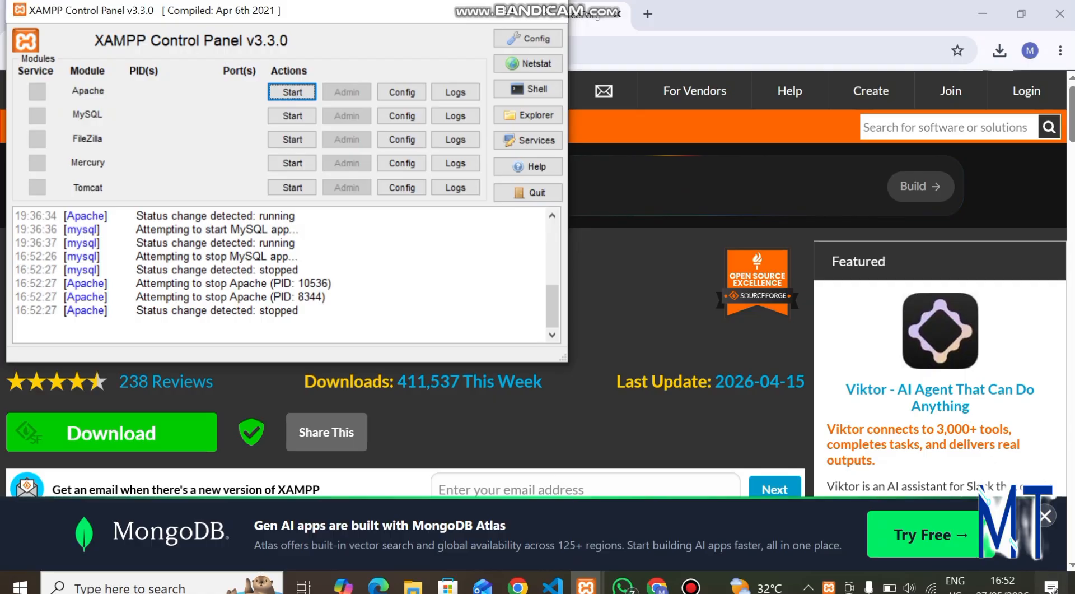
{"action": "left_click", "coordinate": [292, 92]}
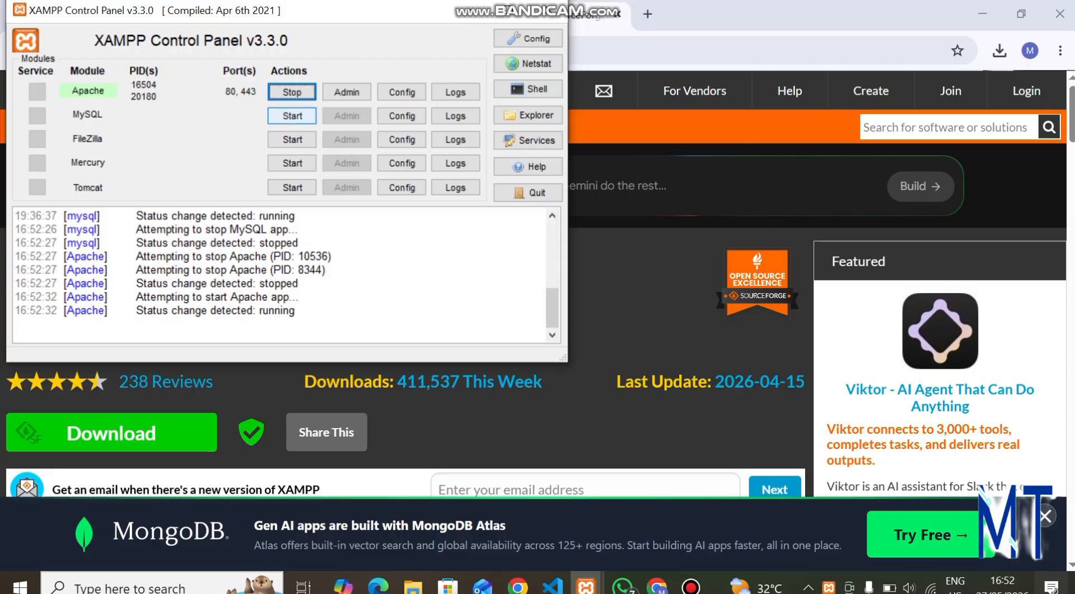
{"action": "left_click", "coordinate": [292, 116]}
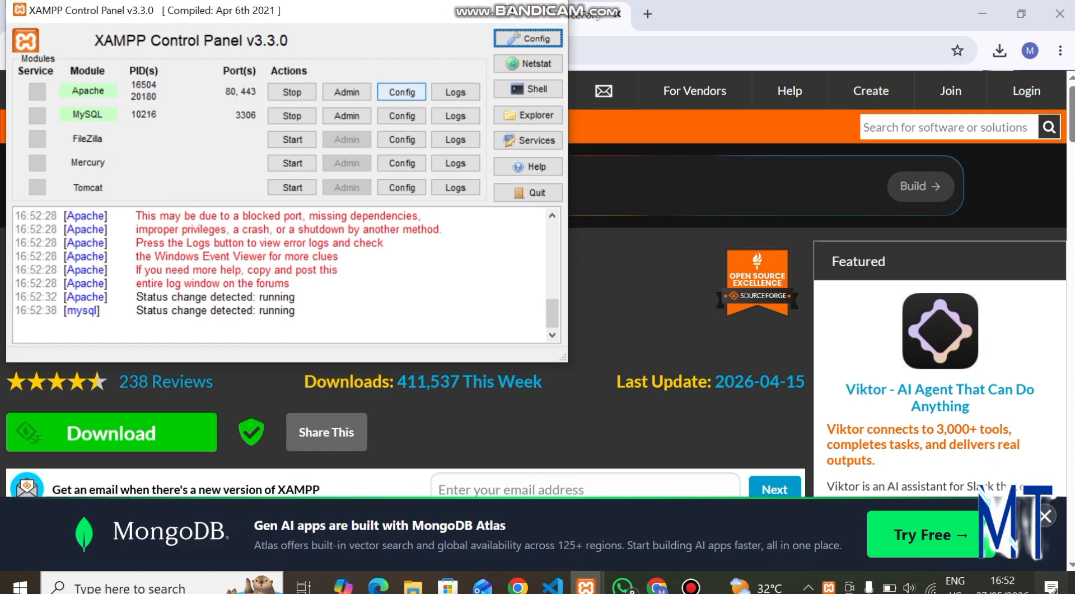
{"action": "left_click", "coordinate": [549, 11]}
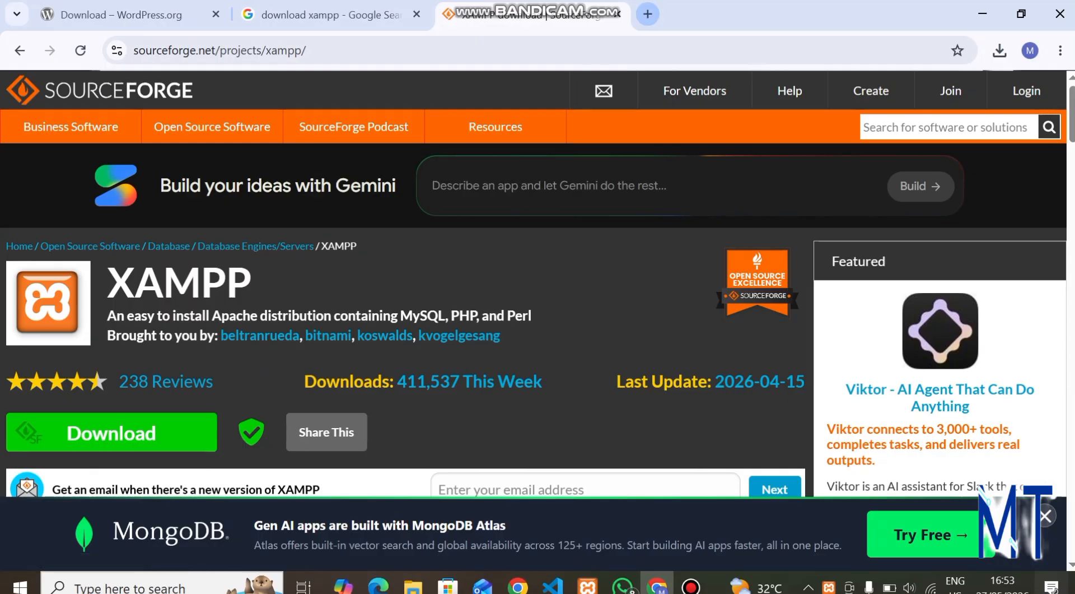
Open localhost/phpmyadmin in a new browser tab.
{"action": "left_click", "coordinate": [647, 14]}
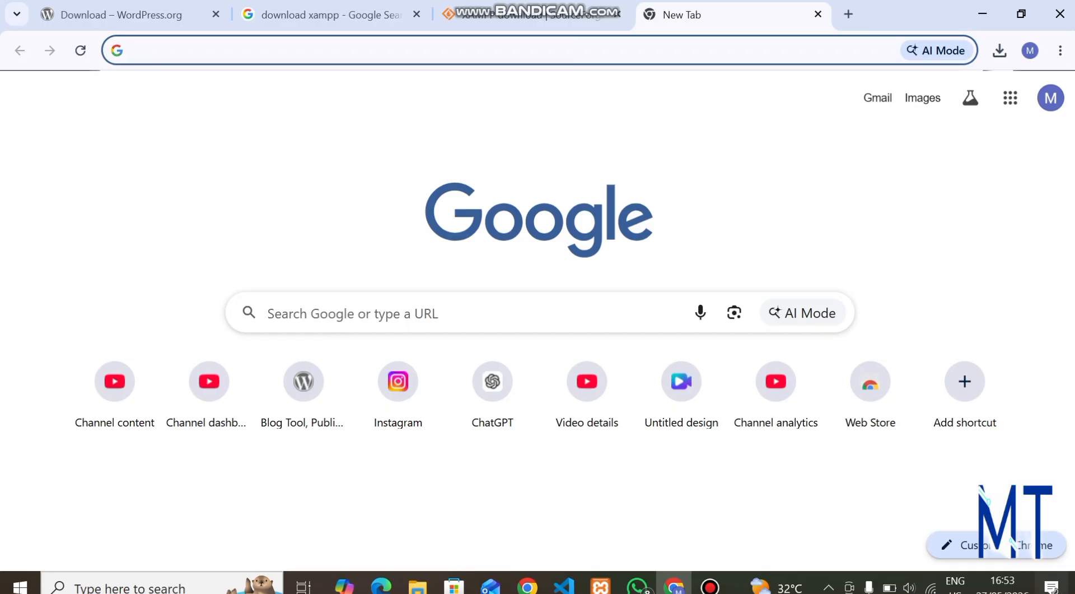
{"action": "type", "text": "localhost"}
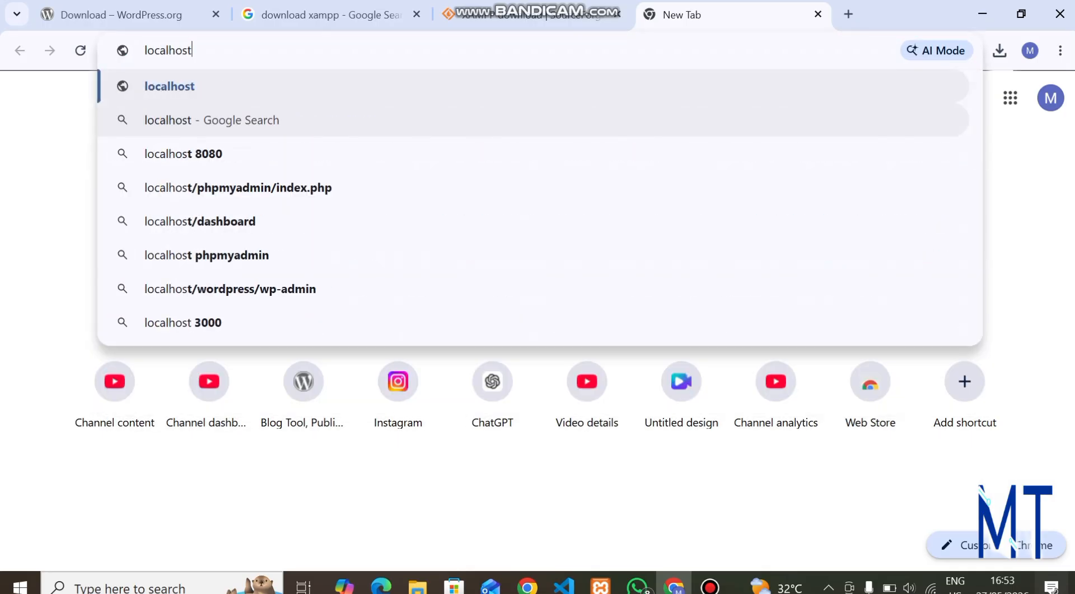
{"action": "type", "text": "/p"}
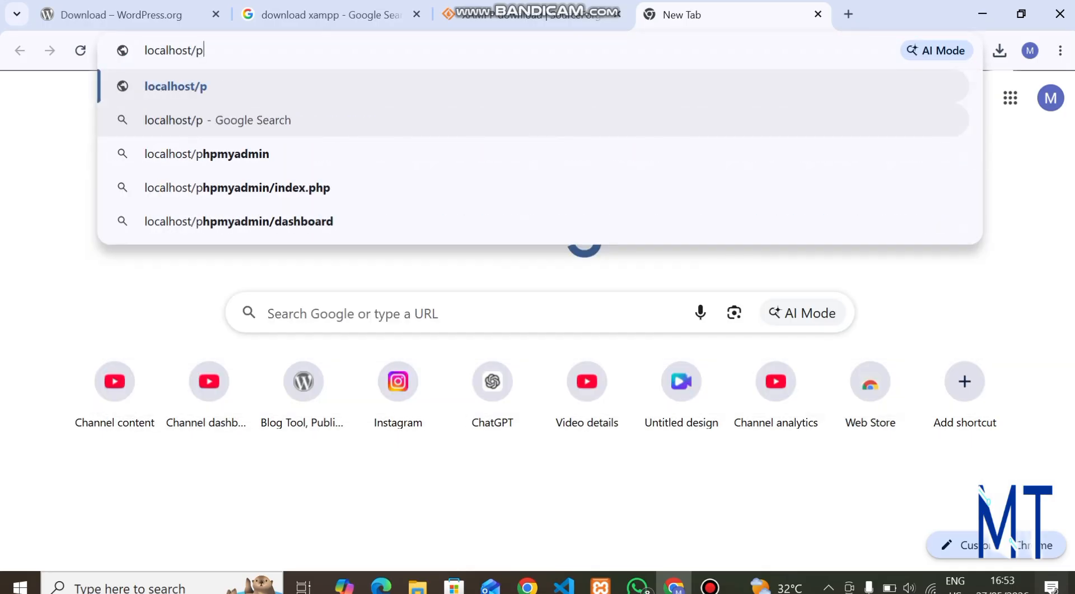
{"action": "type", "text": "hpmyadmin"}
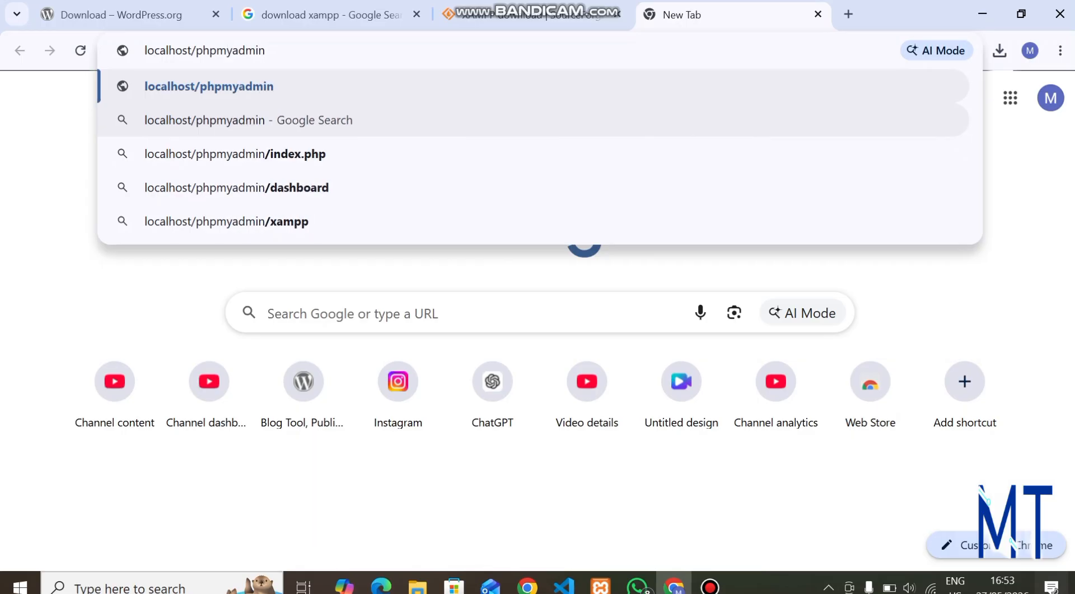
{"action": "key", "text": "Return"}
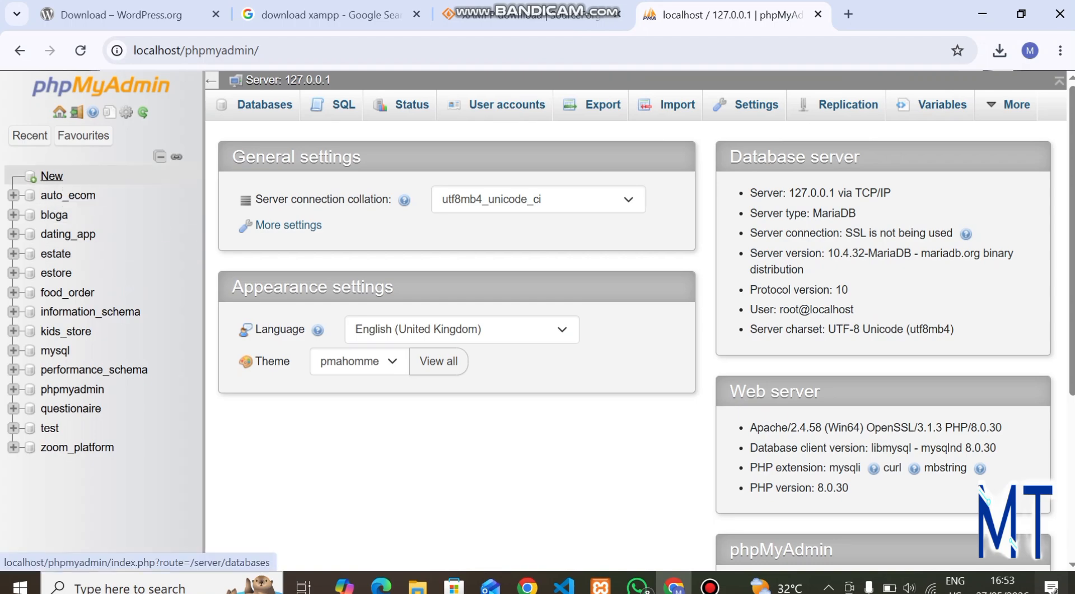
Create a new database named demo1 and return to the databases list.
{"action": "left_click", "coordinate": [52, 176]}
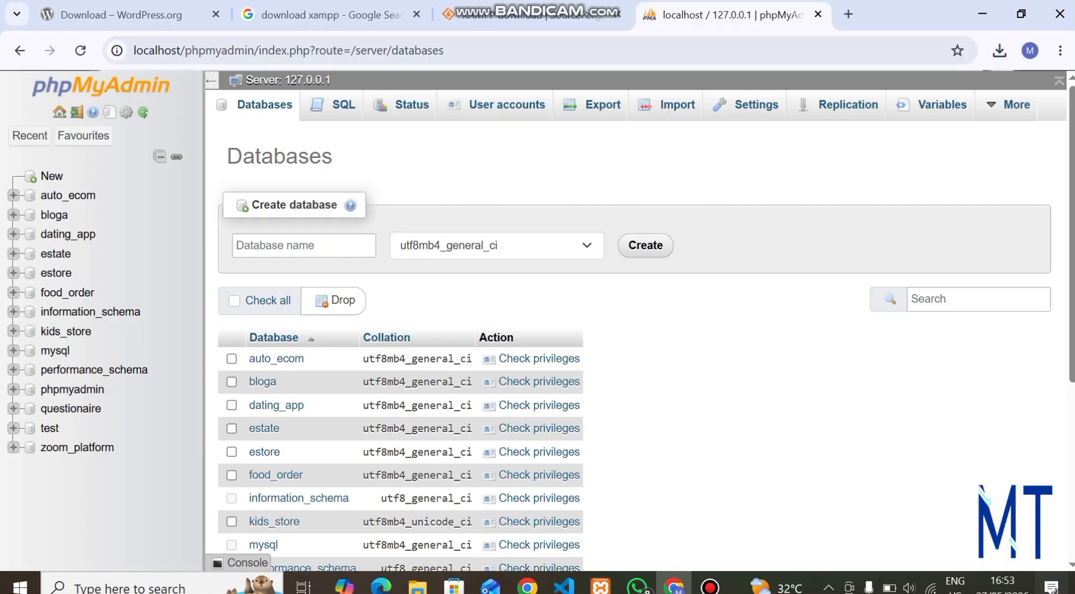
{"action": "left_click", "coordinate": [303, 244]}
{"action": "type", "text": "demo"}
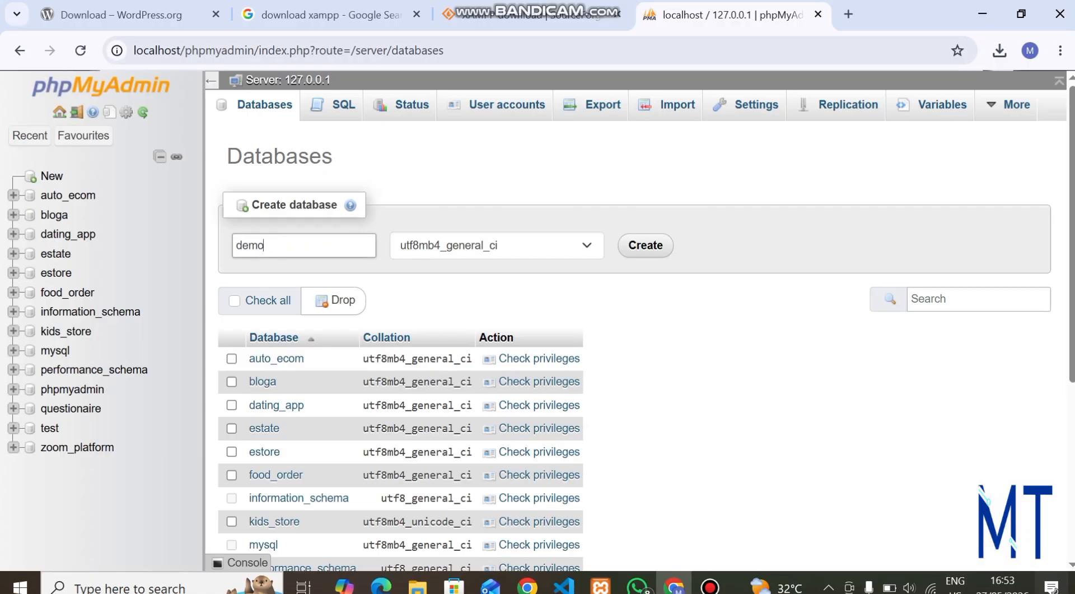
{"action": "type", "text": "1"}
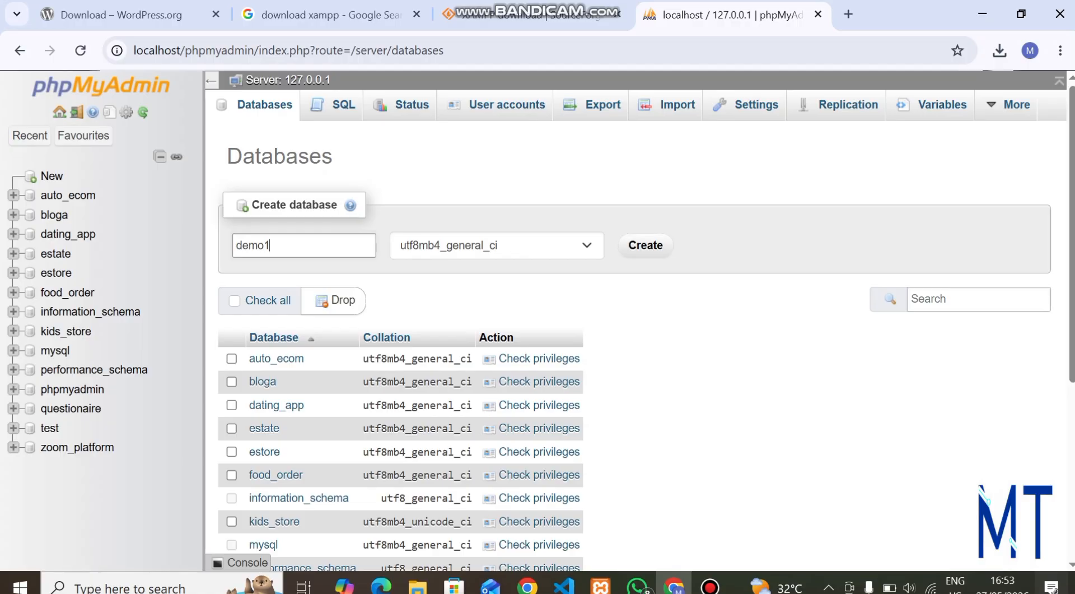
{"action": "key", "text": "Return"}
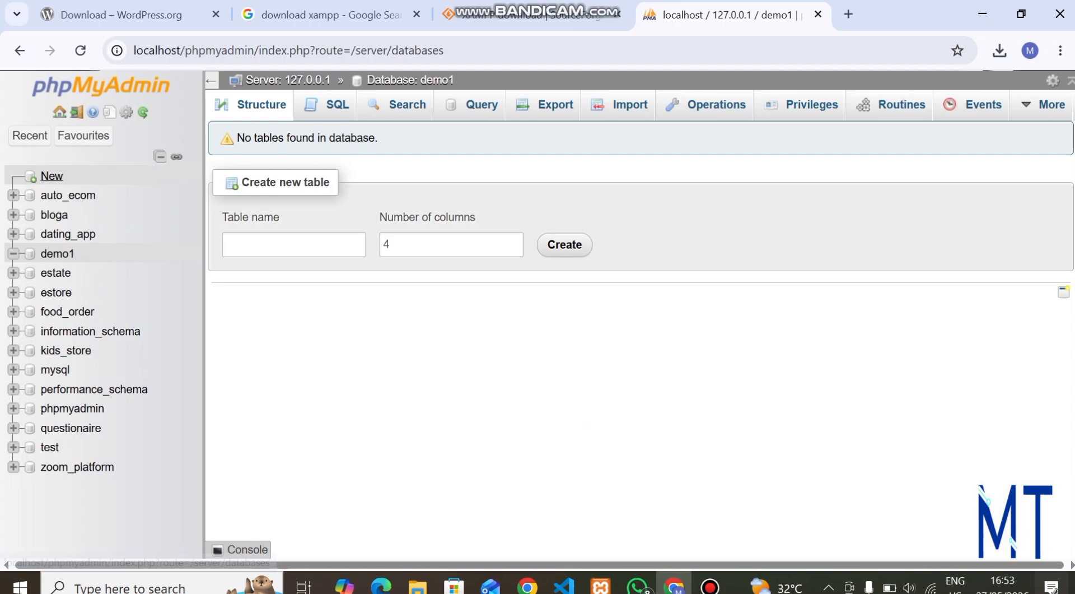
{"action": "left_click", "coordinate": [52, 176]}
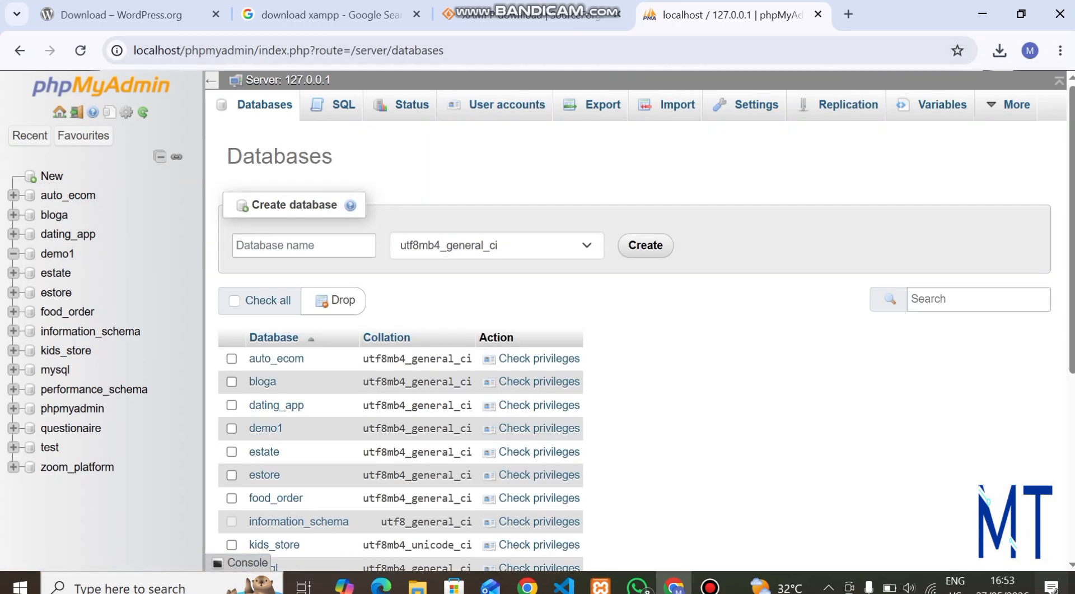
{"action": "left_click", "coordinate": [849, 14]}
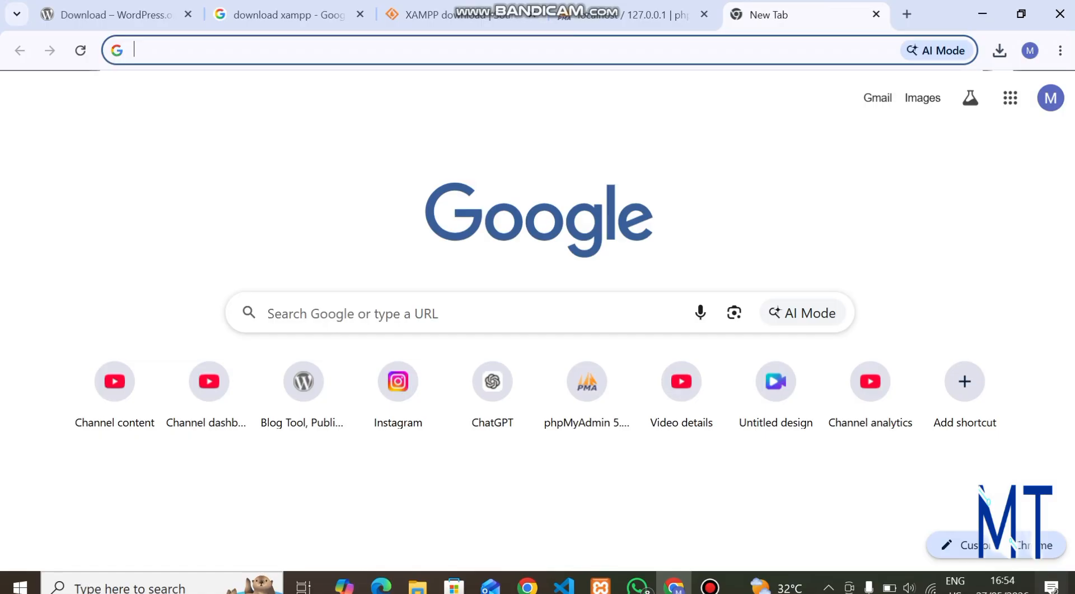
Check the WordPress files in htdocs\demo, then enter localhost/demo in the new tab.
{"action": "mouse_move", "coordinate": [417, 585]}
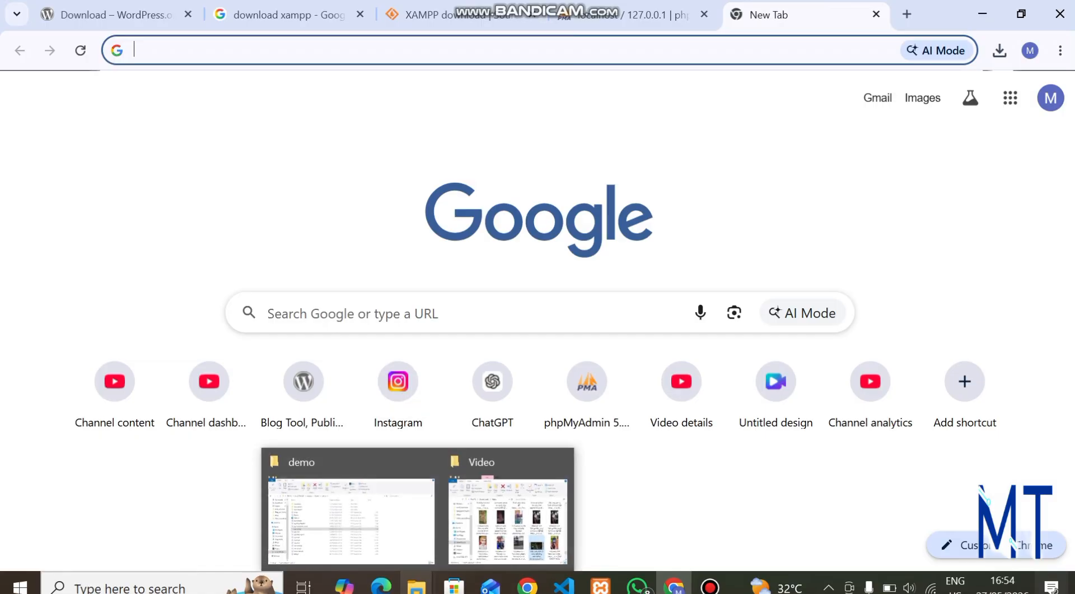
{"action": "left_click", "coordinate": [348, 518]}
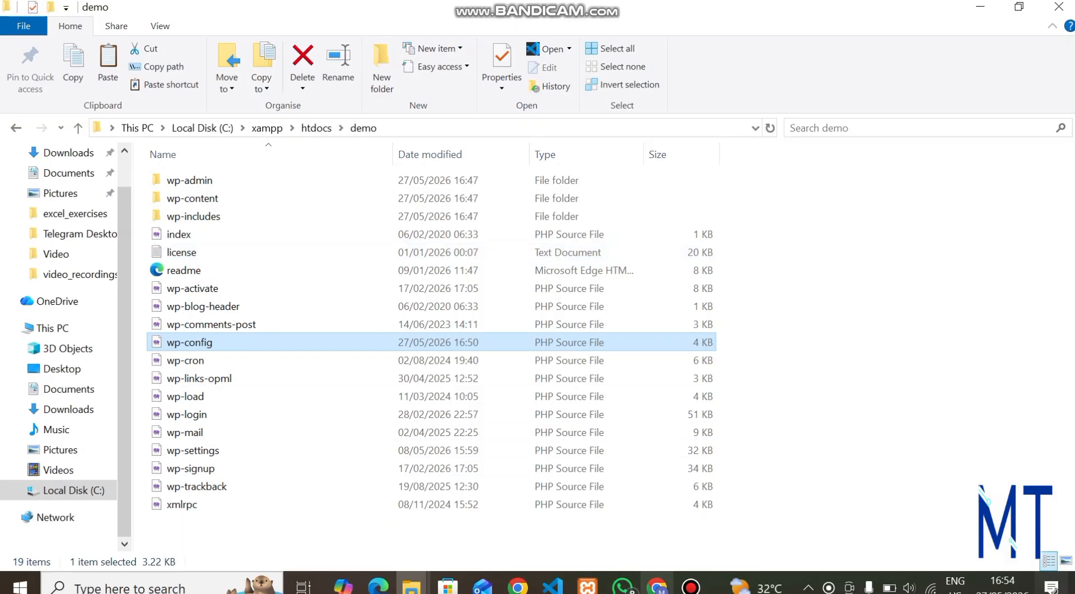
{"action": "left_click", "coordinate": [657, 586]}
{"action": "type", "text": "localh"}
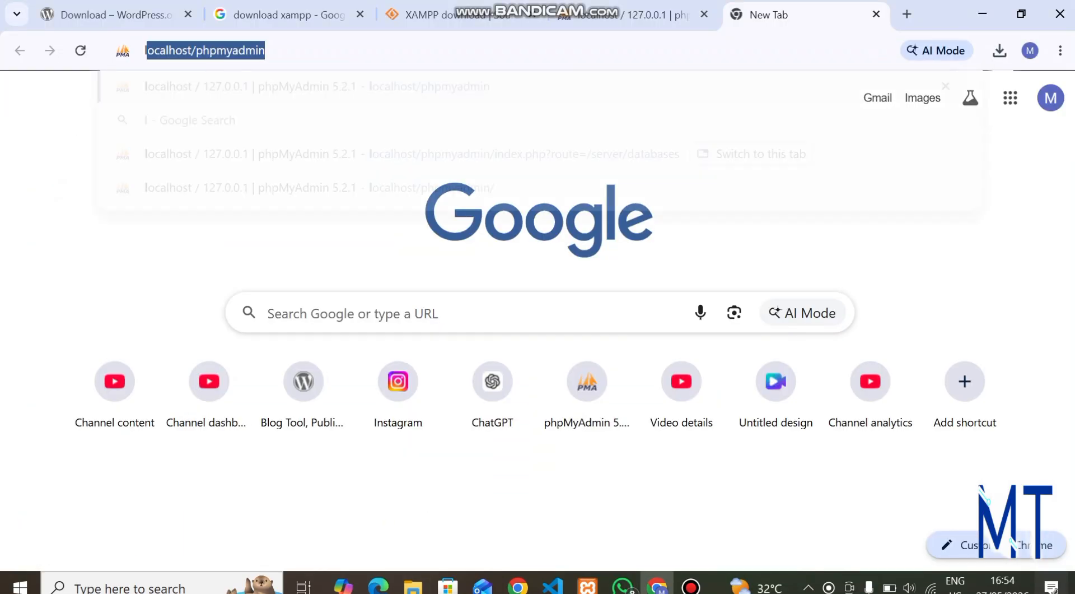
{"action": "type", "text": "ost"}
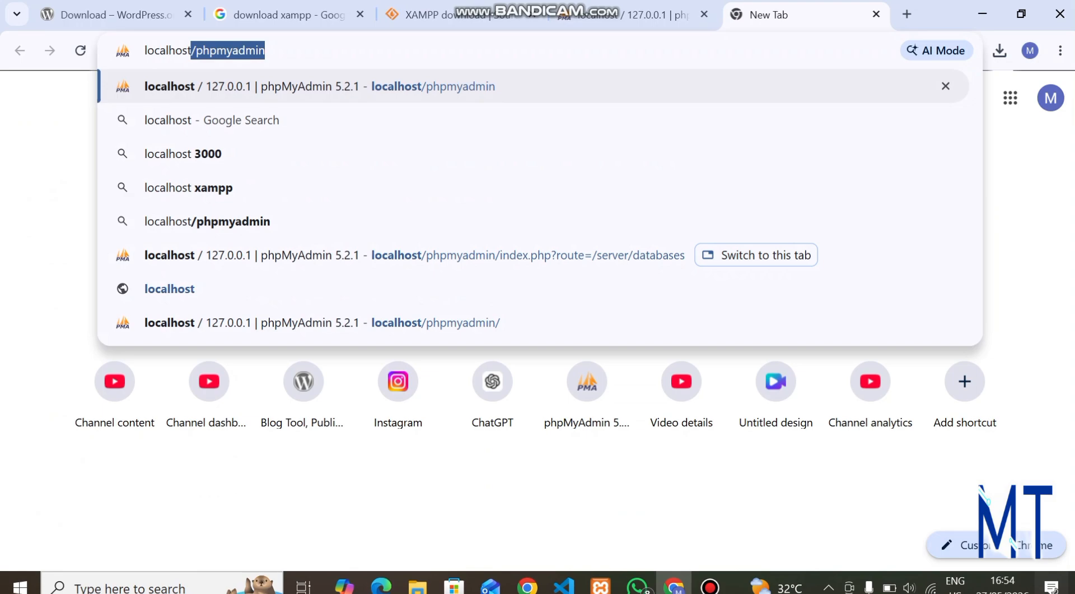
{"action": "type", "text": "/"}
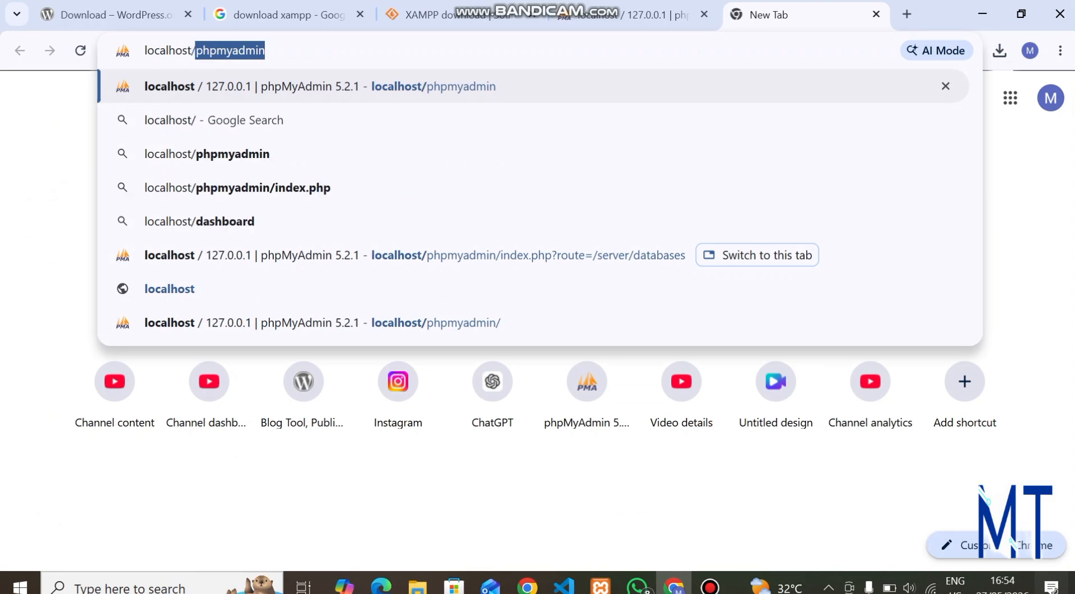
{"action": "type", "text": "demo"}
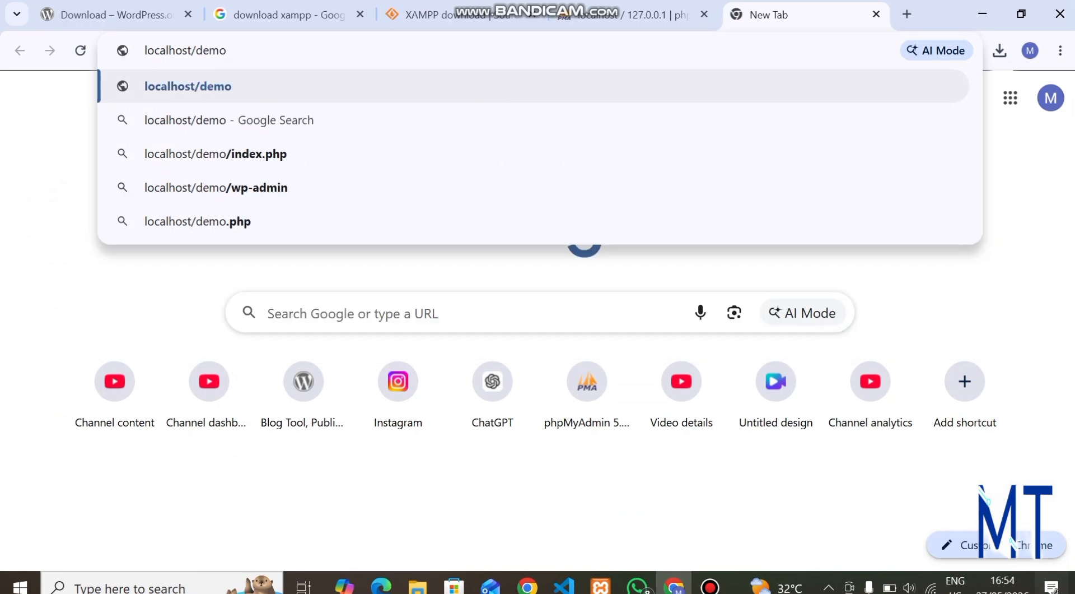
Load localhost/demo and continue the installer with English (United States) as the language.
{"action": "key", "text": "Return"}
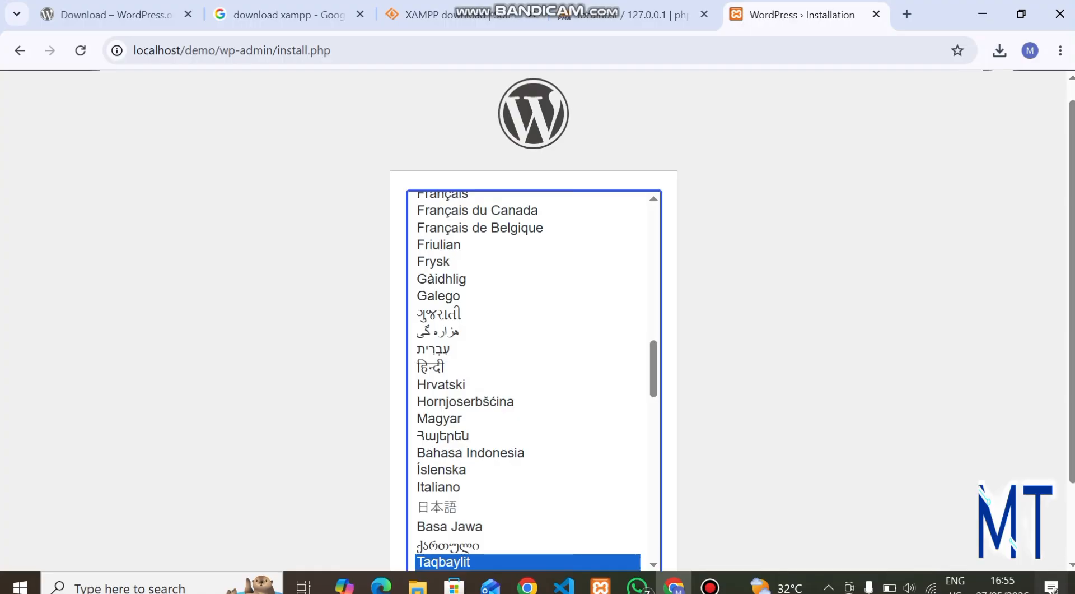
{"action": "scroll", "coordinate": [532, 380], "scroll_direction": "up", "scroll_amount": 1}
{"action": "scroll", "coordinate": [532, 381], "scroll_direction": "up", "scroll_amount": 10}
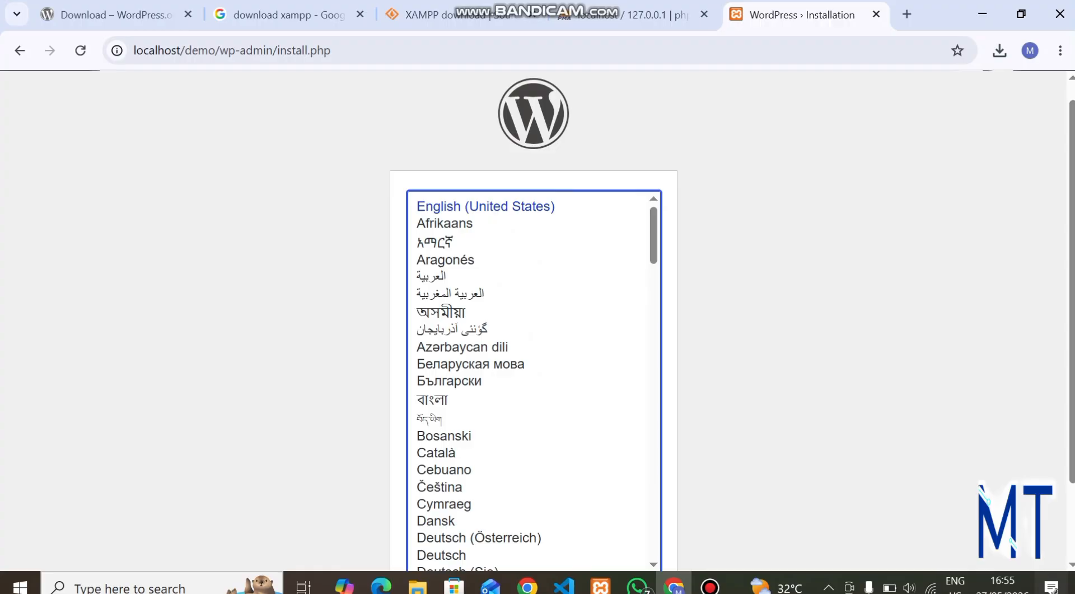
{"action": "left_click", "coordinate": [485, 206]}
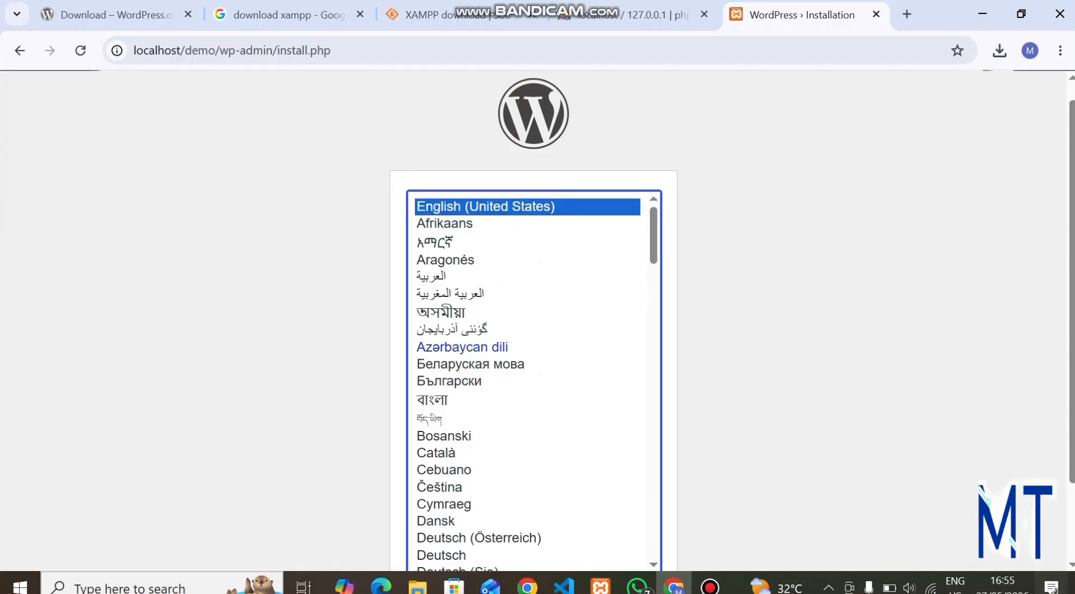
{"action": "scroll", "coordinate": [532, 380], "scroll_direction": "down", "scroll_amount": 20}
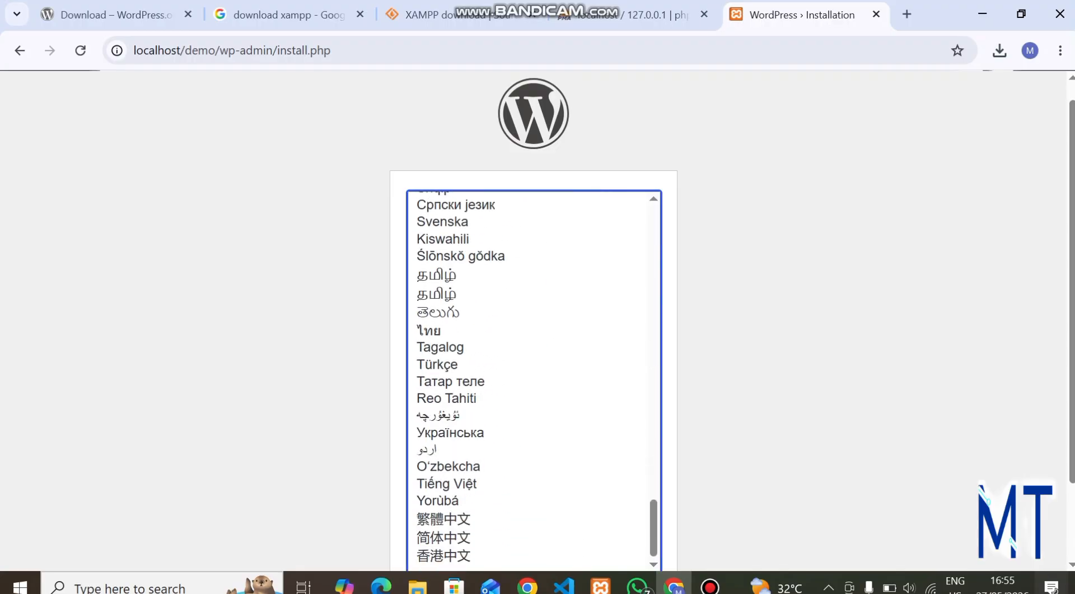
{"action": "scroll", "coordinate": [533, 319], "scroll_direction": "down", "scroll_amount": 2}
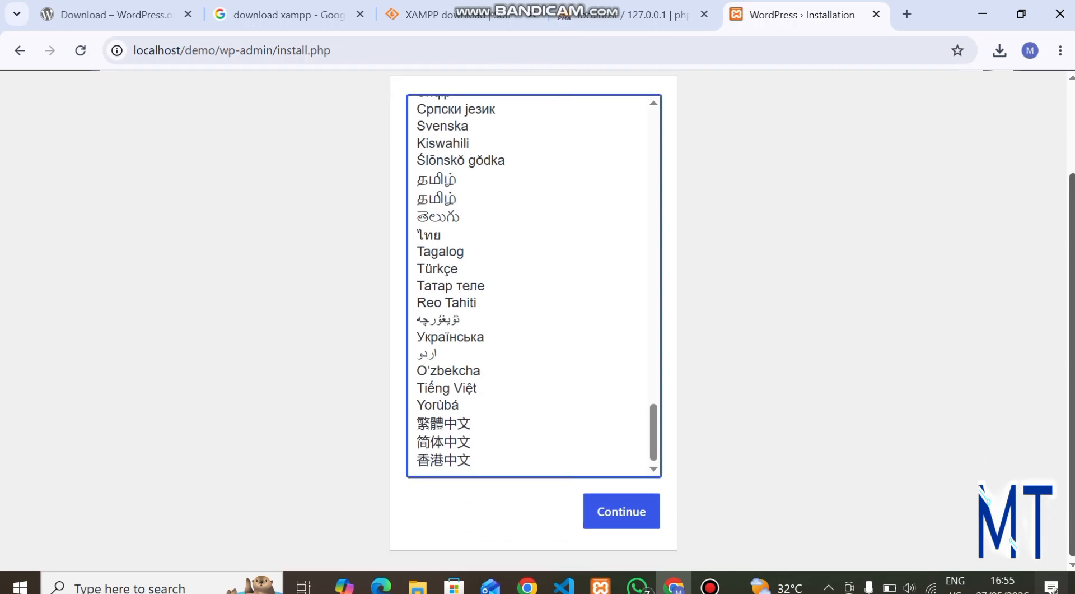
{"action": "left_click", "coordinate": [621, 510]}
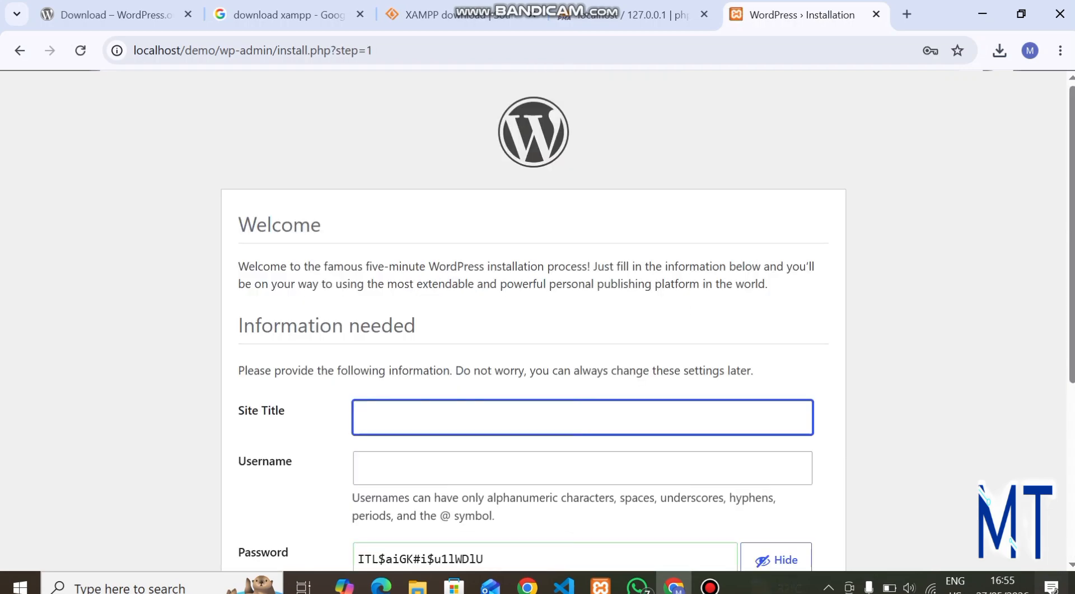
Enter site title 'blog' and the admin username in the install form.
{"action": "scroll", "coordinate": [533, 319], "scroll_direction": "down", "scroll_amount": 2}
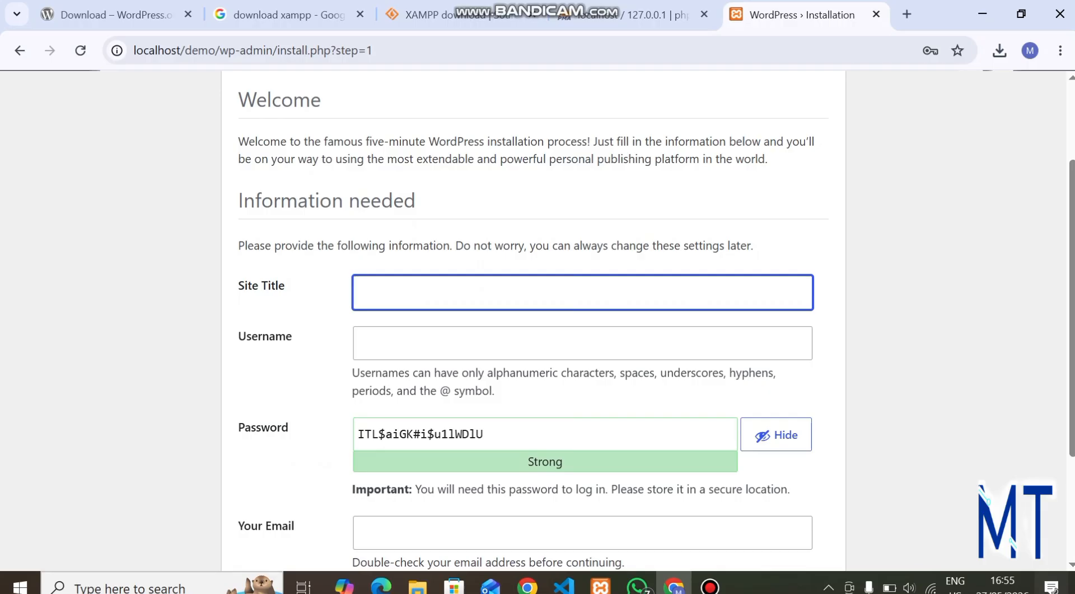
{"action": "type", "text": "blog"}
{"action": "left_click", "coordinate": [358, 343]}
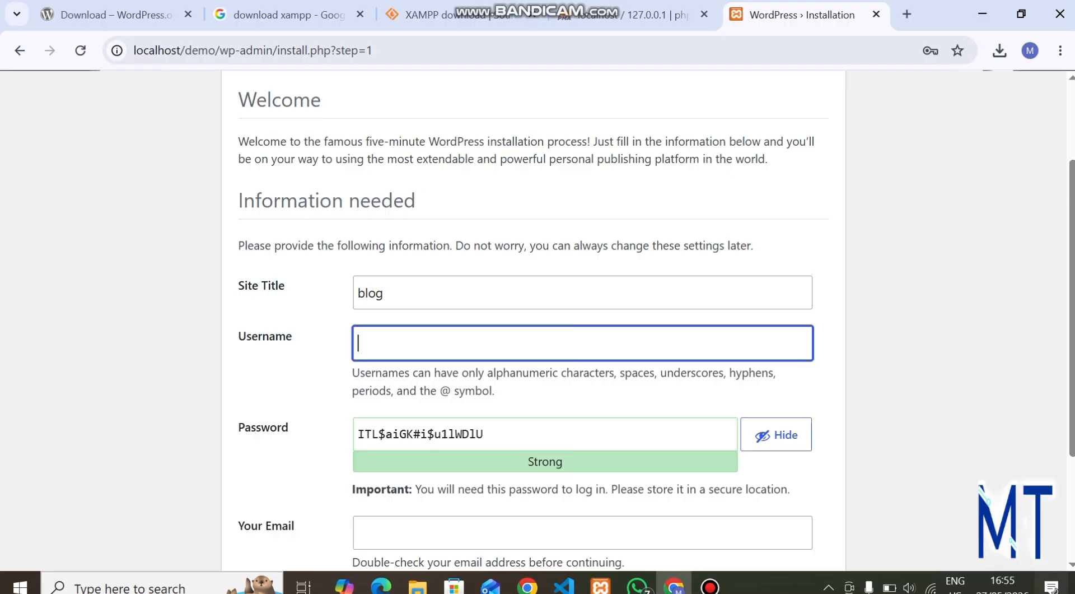
{"action": "type", "text": "matttechies"}
Replace the generated password with a weak one and confirm using the weak password.
{"action": "left_click", "coordinate": [485, 434]}
{"action": "key", "text": "BackSpace"}
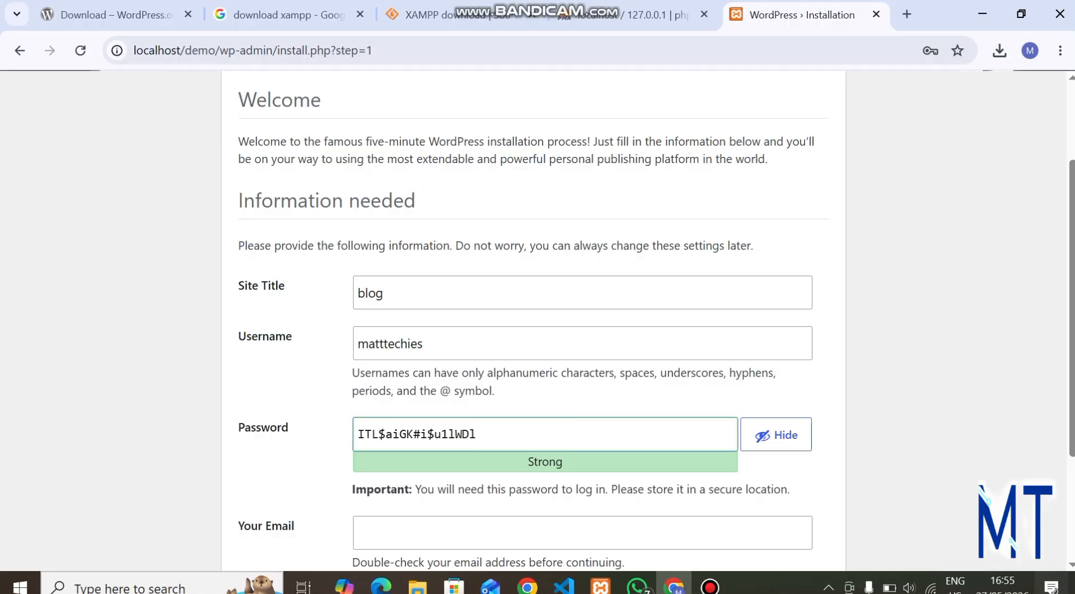
{"action": "key", "text": "BackSpace"}
{"action": "key", "text": "BackSpace"}
{"action": "key", "text": "BackSpace"}
{"action": "key", "text": "BackSpace"}
{"action": "key", "text": "BackSpace"}
{"action": "key", "text": "BackSpace"}
{"action": "key", "text": "BackSpace"}
{"action": "key", "text": "BackSpace"}
{"action": "key", "text": "BackSpace"}
{"action": "key", "text": "BackSpace"}
{"action": "key", "text": "BackSpace"}
{"action": "key", "text": "BackSpace"}
{"action": "key", "text": "BackSpace"}
{"action": "key", "text": "BackSpace"}
{"action": "key", "text": "BackSpace"}
{"action": "key", "text": "BackSpace"}
{"action": "key", "text": "BackSpace"}
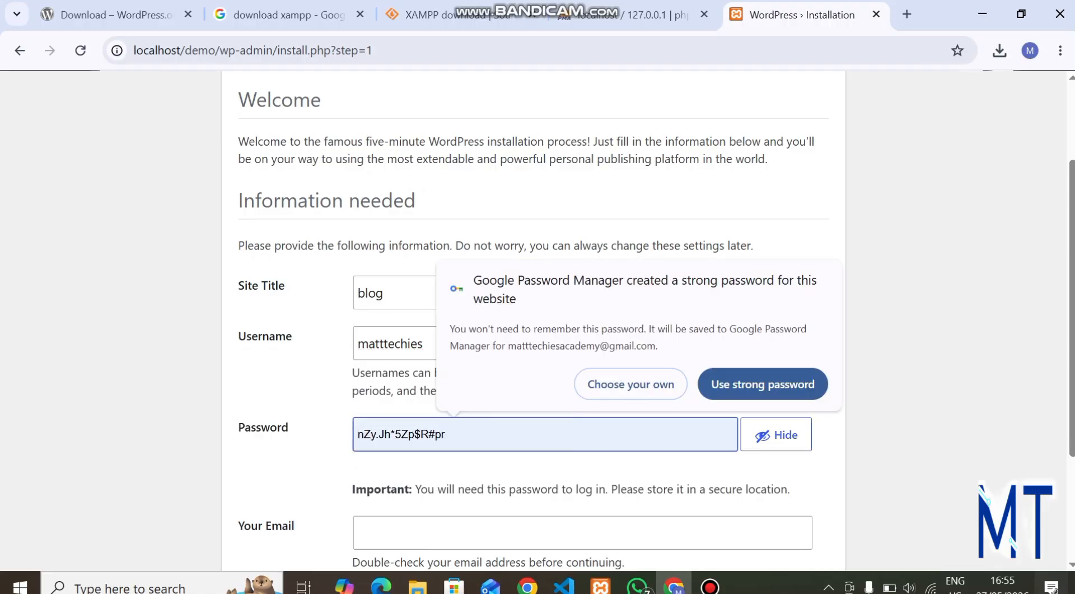
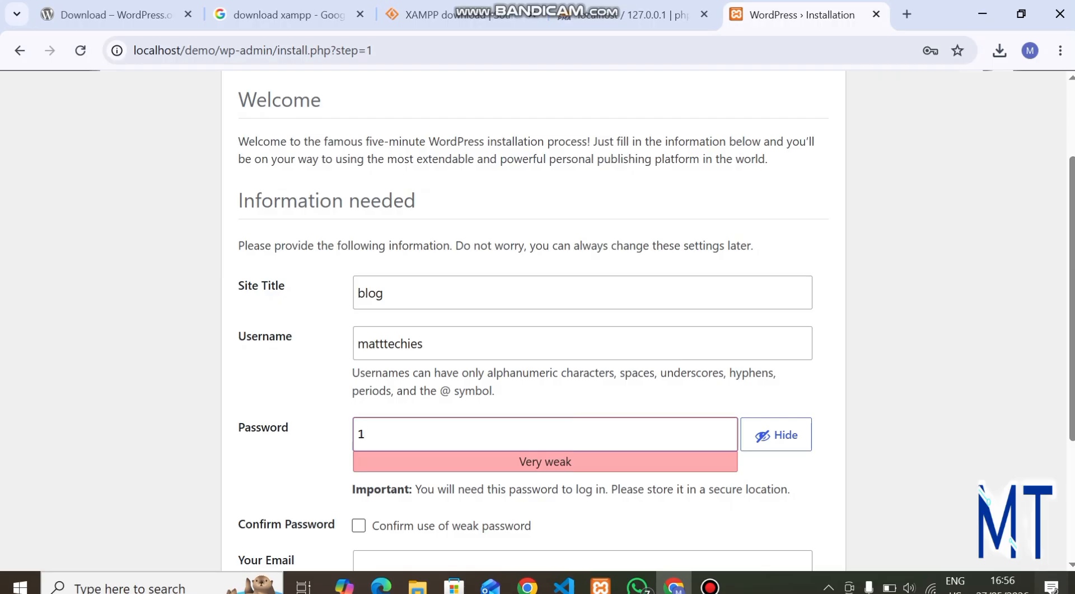
{"action": "key", "text": "BackSpace"}
{"action": "key", "text": "BackSpace"}
{"action": "key", "text": "BackSpace"}
{"action": "key", "text": "BackSpace"}
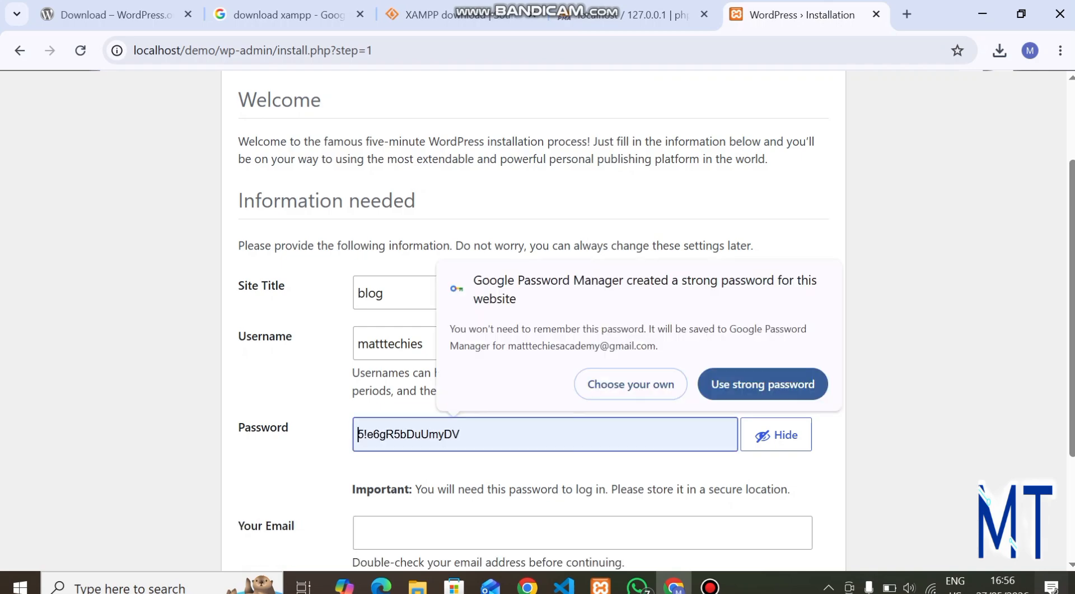
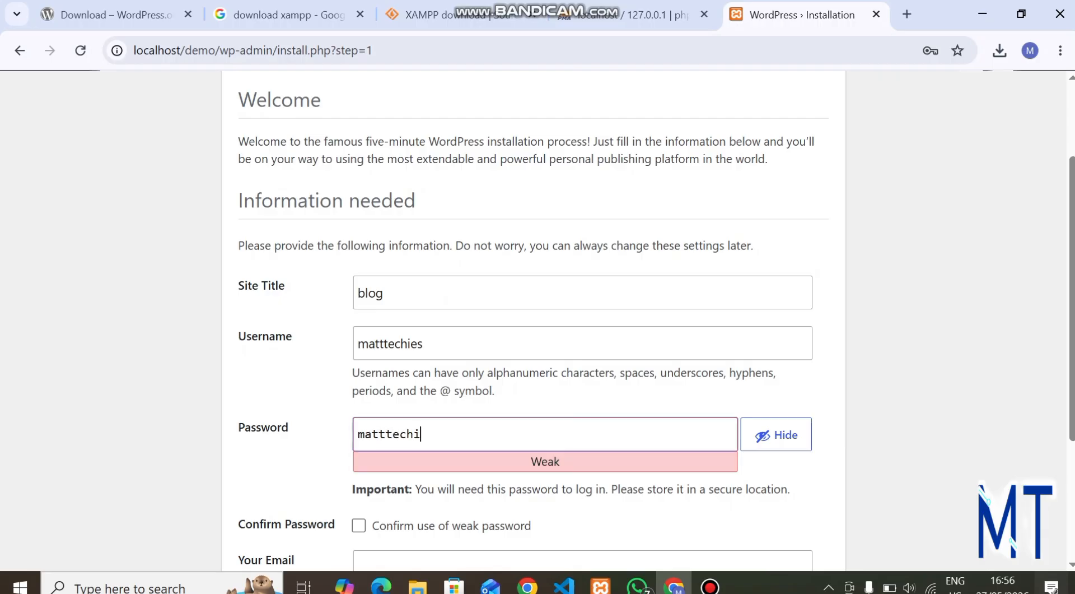
{"action": "scroll", "coordinate": [537, 319], "scroll_direction": "down", "scroll_amount": 1}
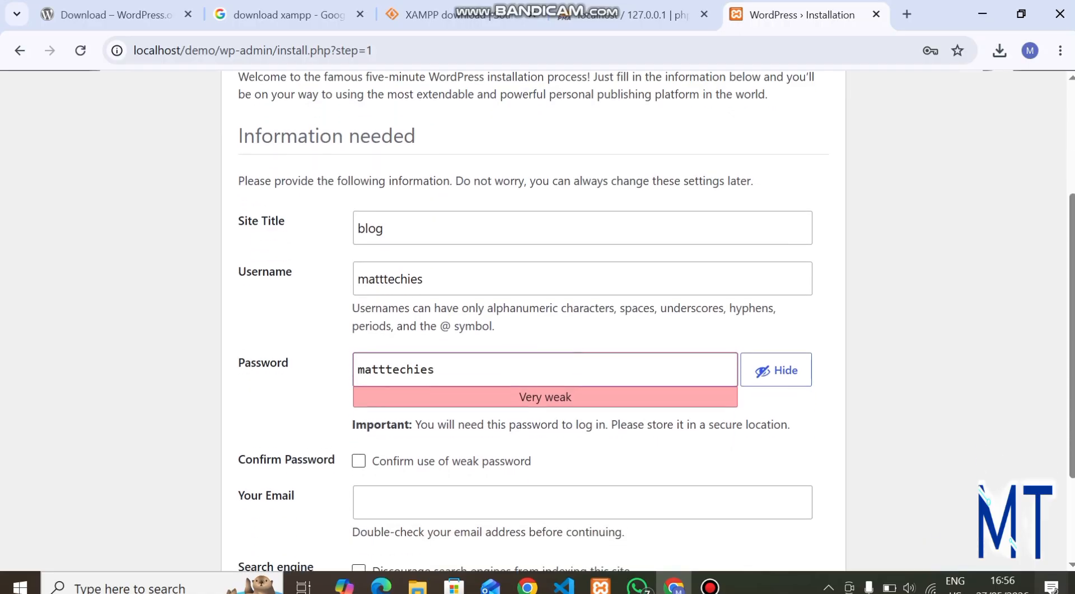
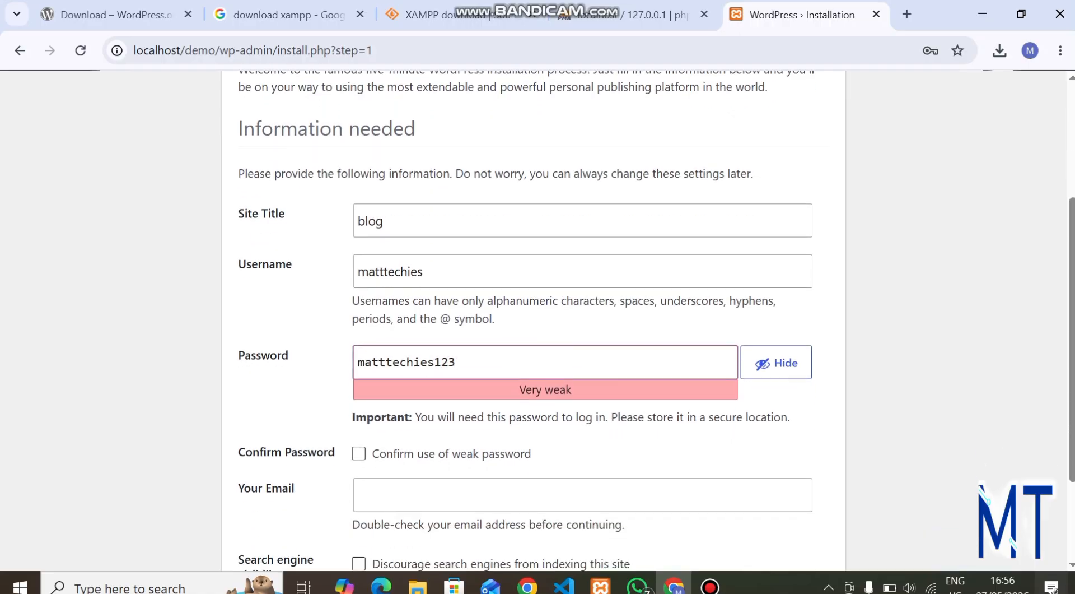
{"action": "scroll", "coordinate": [538, 319], "scroll_direction": "down", "scroll_amount": 2}
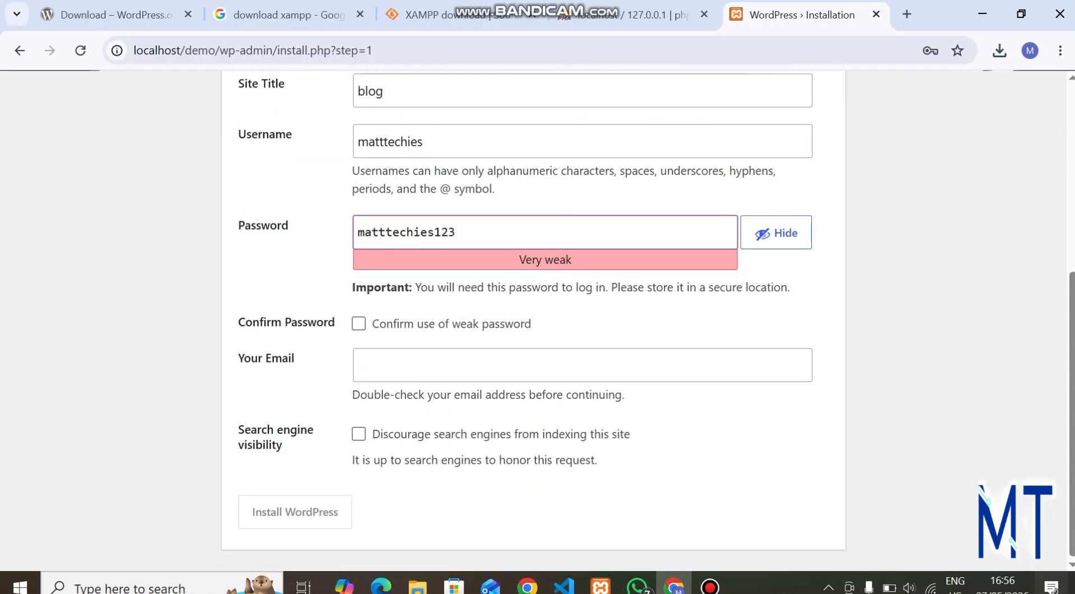
{"action": "left_click", "coordinate": [358, 323]}
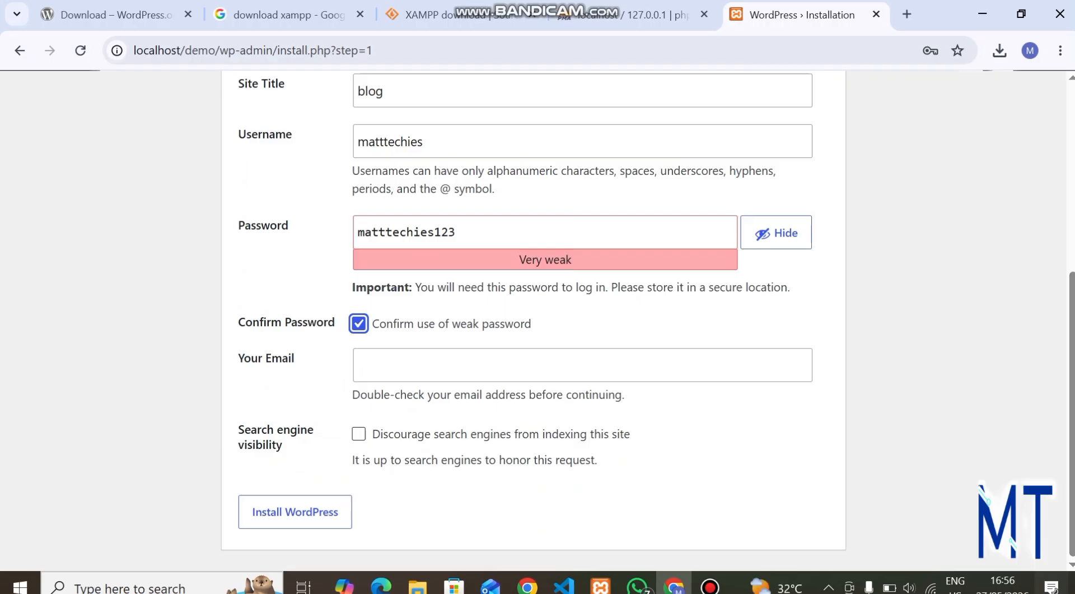
Fill in the admin e-mail address from the saved autofill suggestion.
{"action": "left_click", "coordinate": [358, 364]}
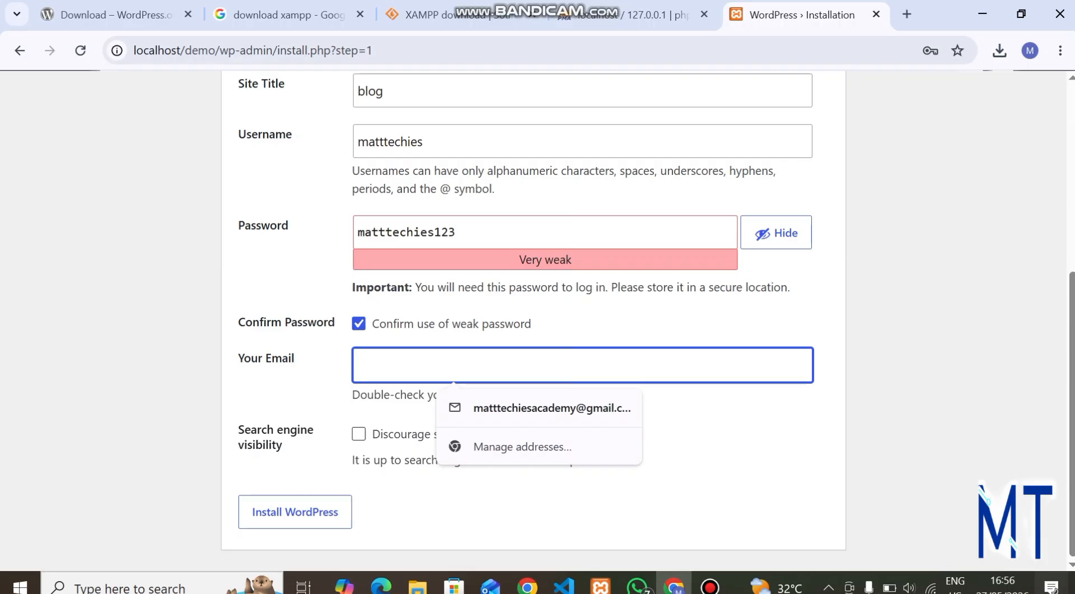
{"action": "key", "text": "Down"}
{"action": "key", "text": "Return"}
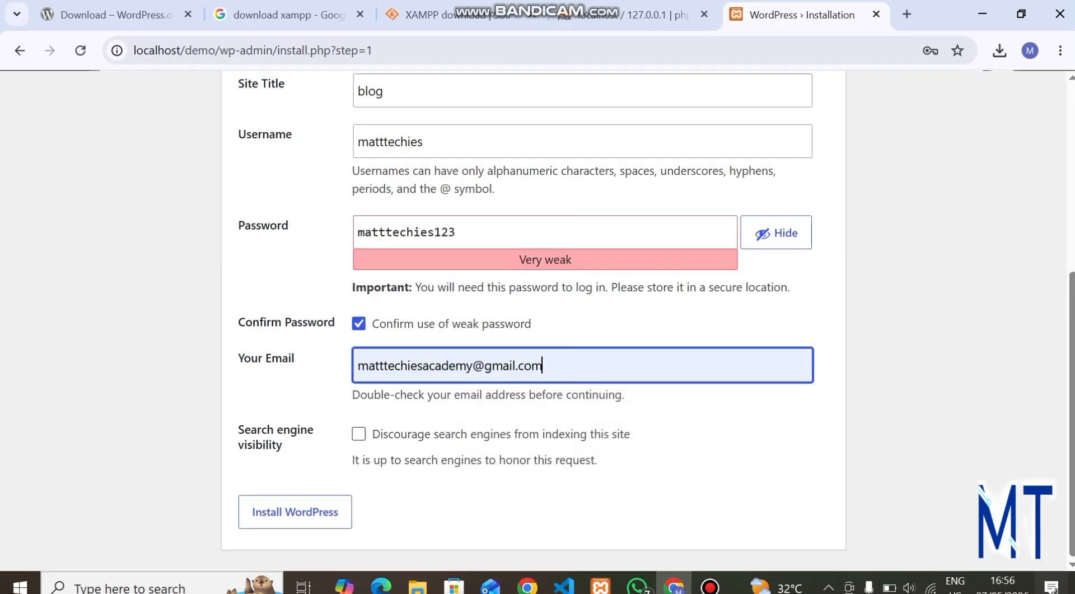
Run the WordPress installation at localhost/demo so the admin account gets created.
{"action": "left_click", "coordinate": [295, 511]}
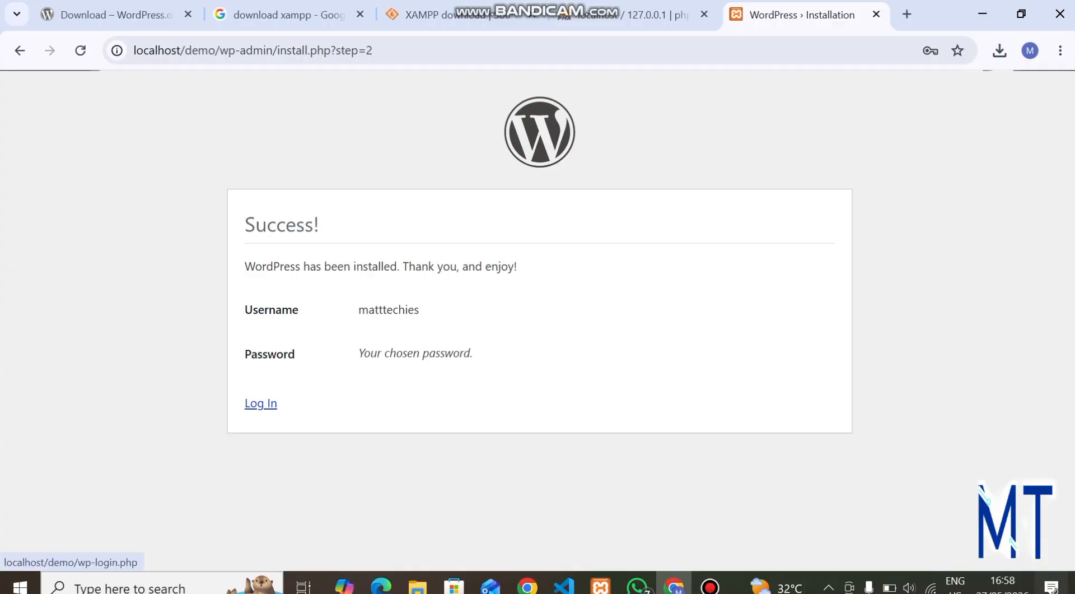
Go to localhost/demo/wp-admin to bring up the blog's login page.
{"action": "left_click", "coordinate": [258, 50]}
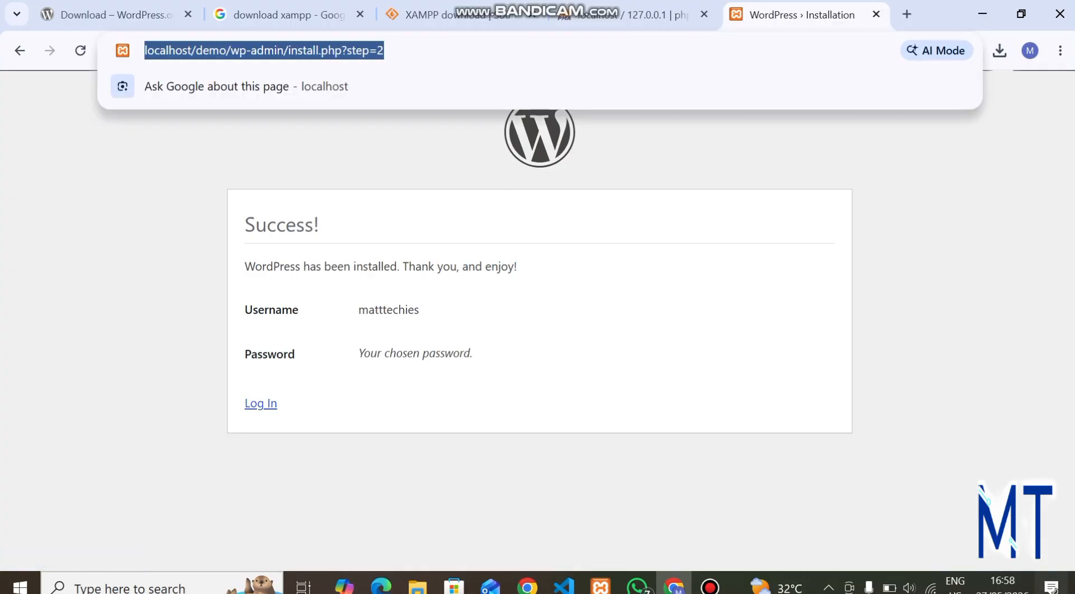
{"action": "type", "text": "localh"}
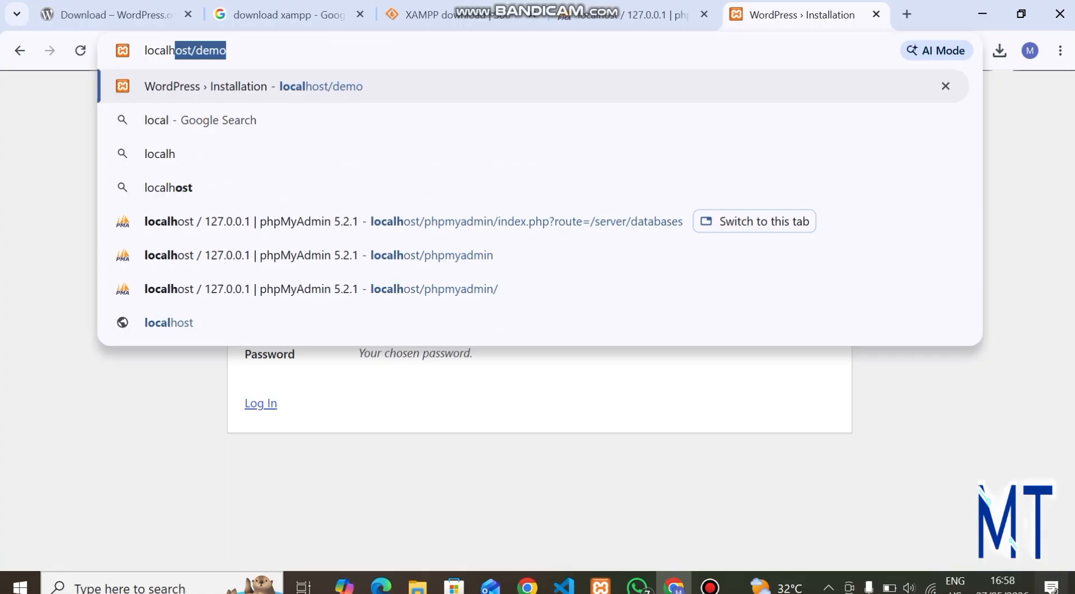
{"action": "type", "text": "ost/"}
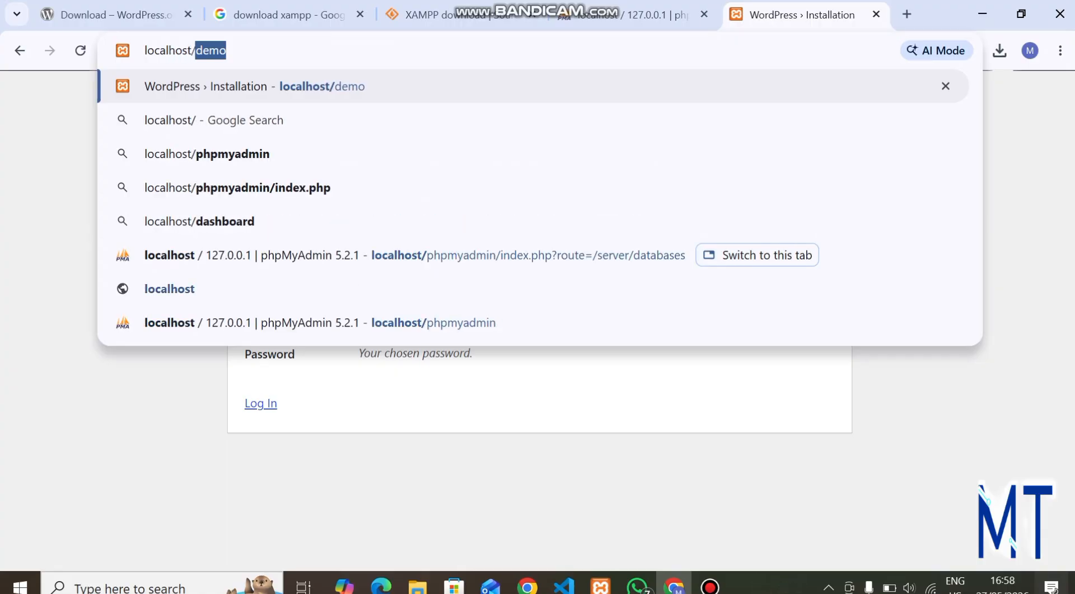
{"action": "type", "text": "demo/"}
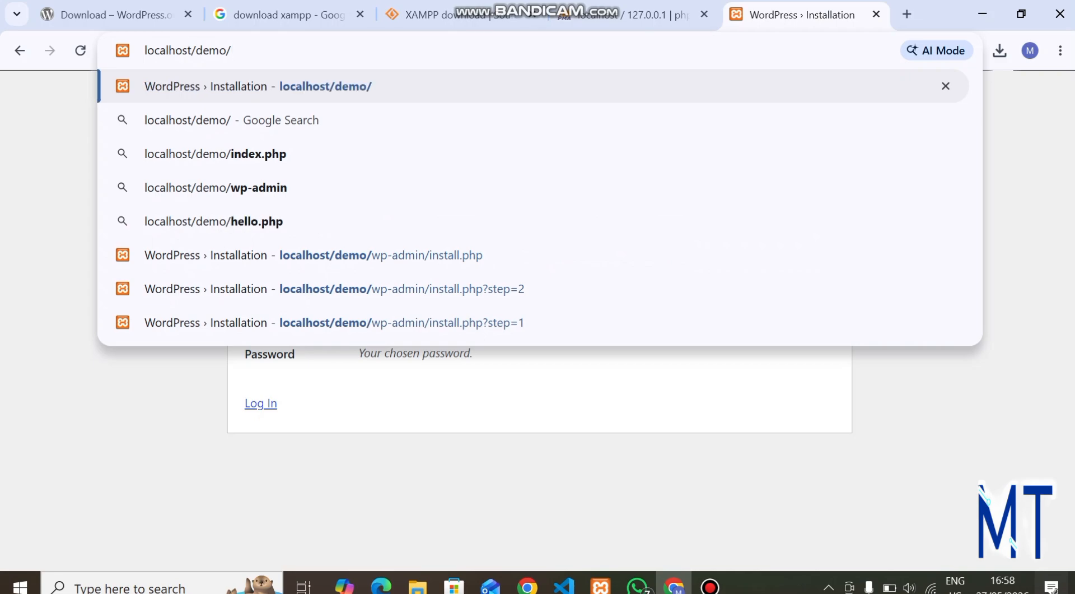
{"action": "type", "text": "wp-"}
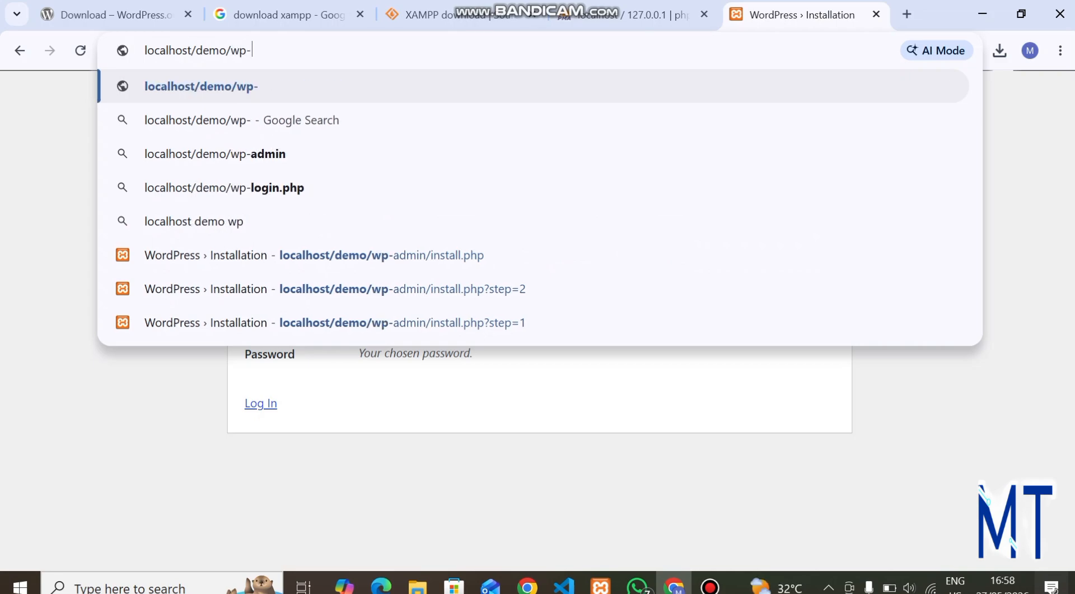
{"action": "type", "text": "admin"}
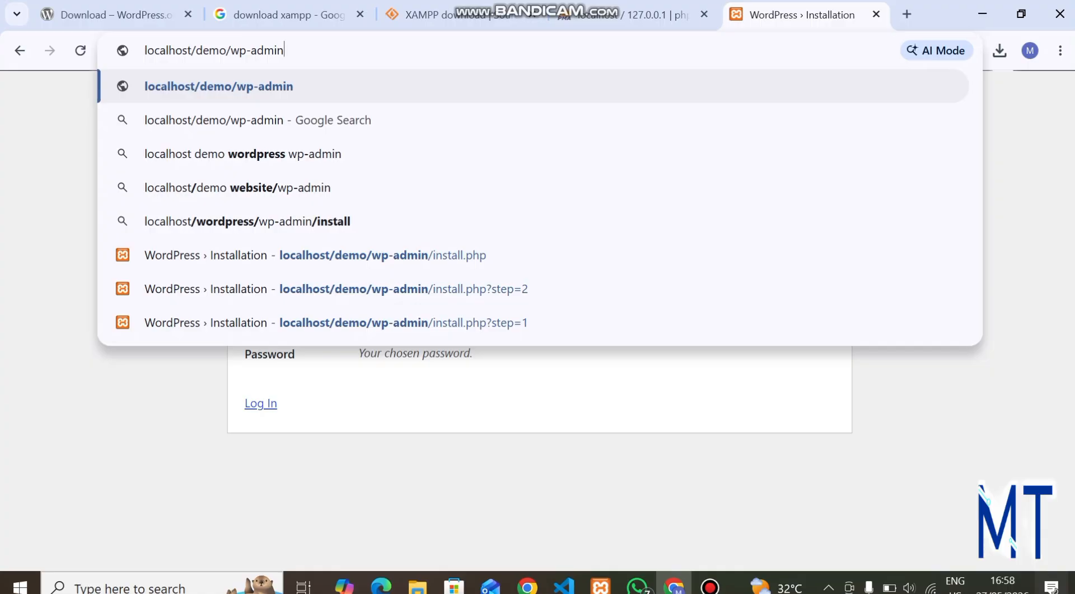
{"action": "key", "text": "Return"}
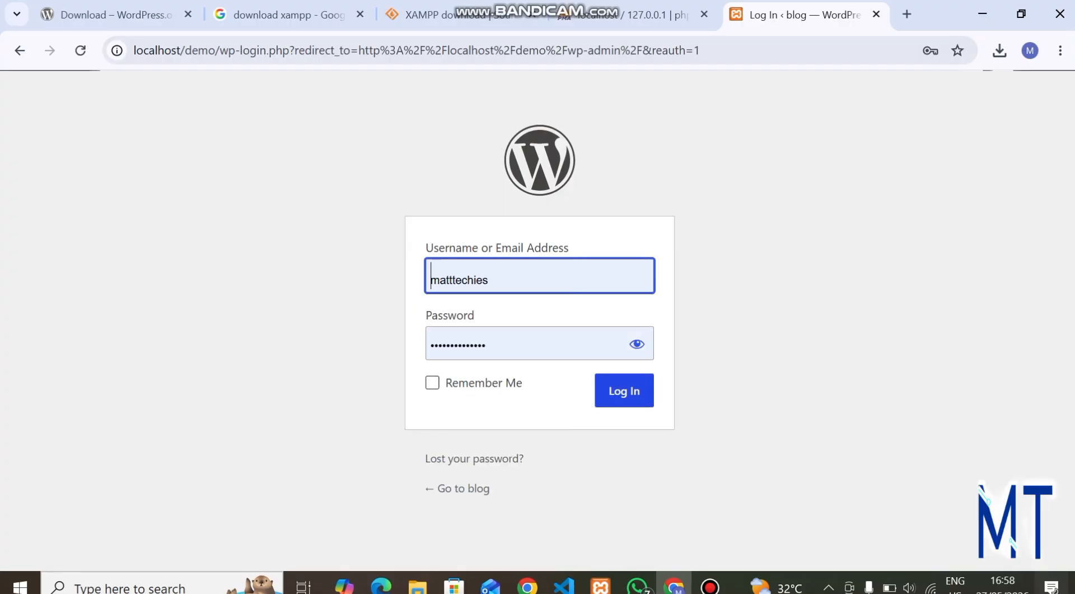
Log in to the blog admin with Remember Me ticked.
{"action": "left_click", "coordinate": [432, 383]}
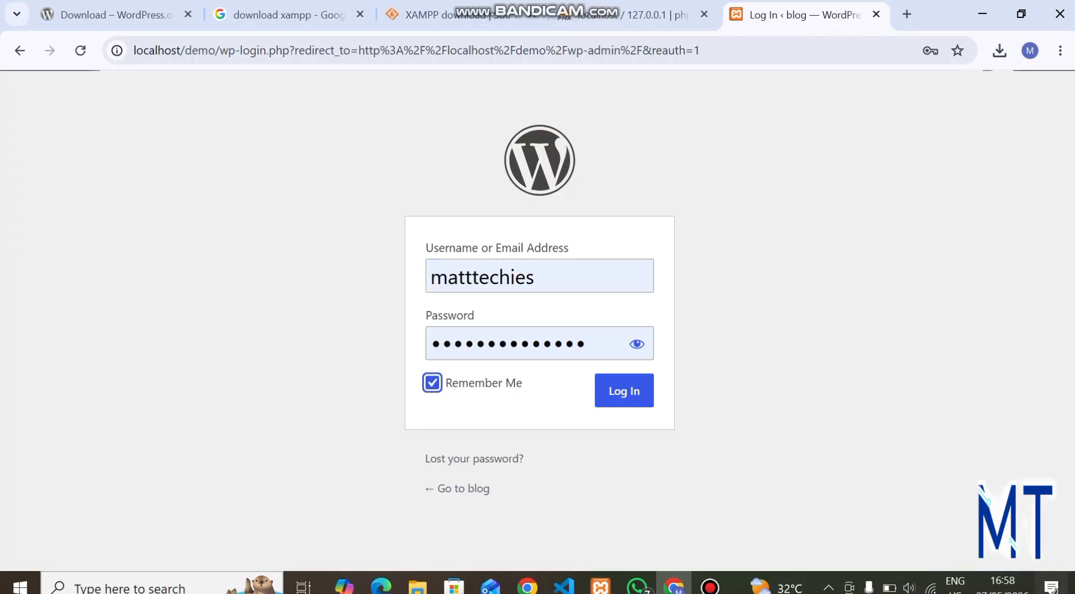
{"action": "left_click", "coordinate": [623, 390]}
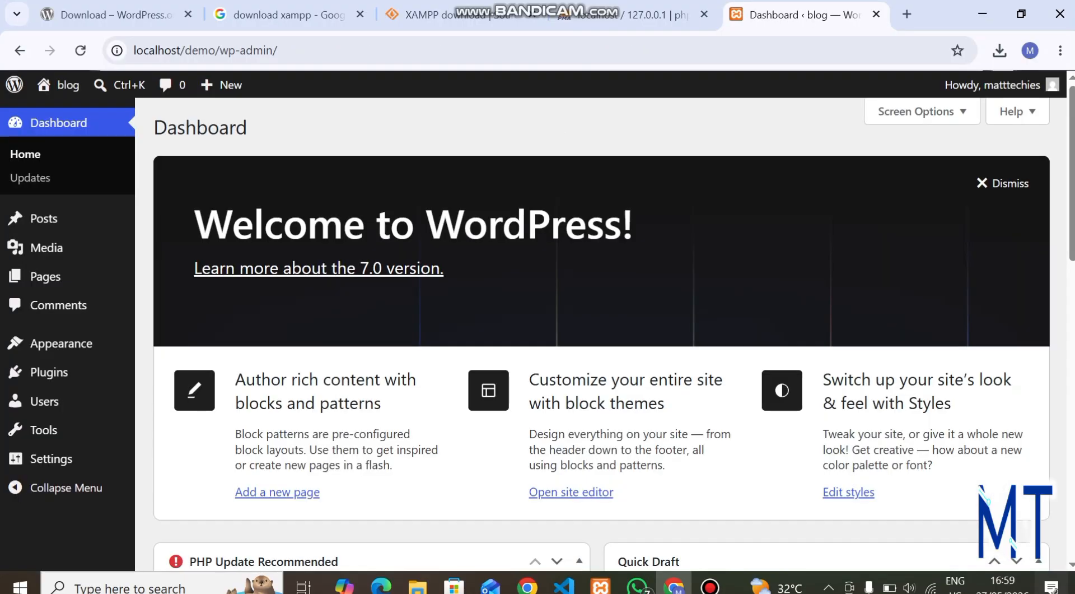
Look over the Dashboard, then open a new browser tab beside it.
{"action": "scroll", "coordinate": [601, 333], "scroll_direction": "down", "scroll_amount": 5}
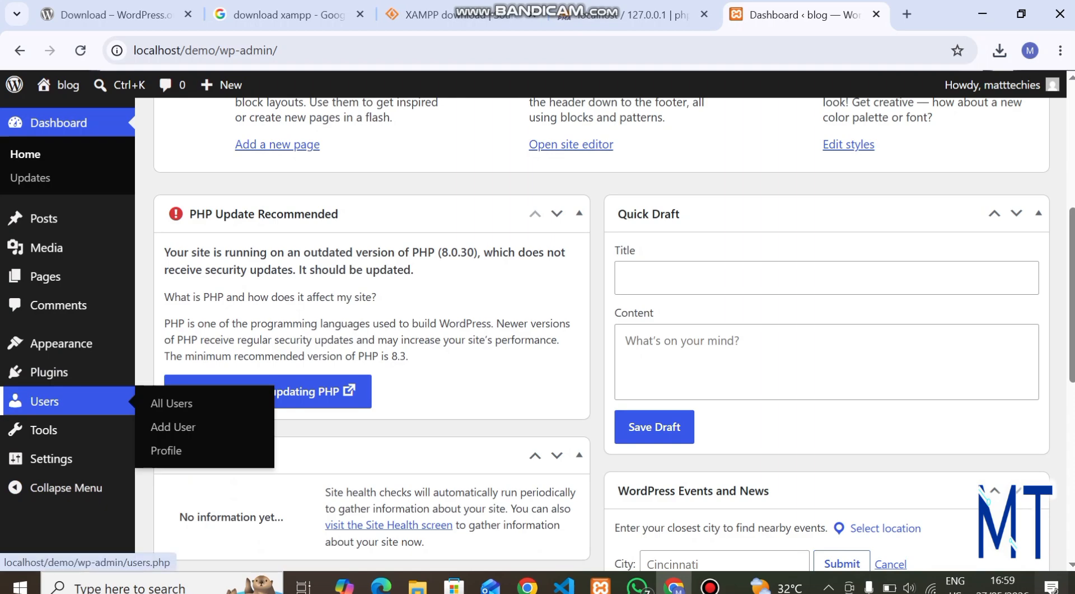
{"action": "scroll", "coordinate": [56, 401], "scroll_direction": "up", "scroll_amount": 5}
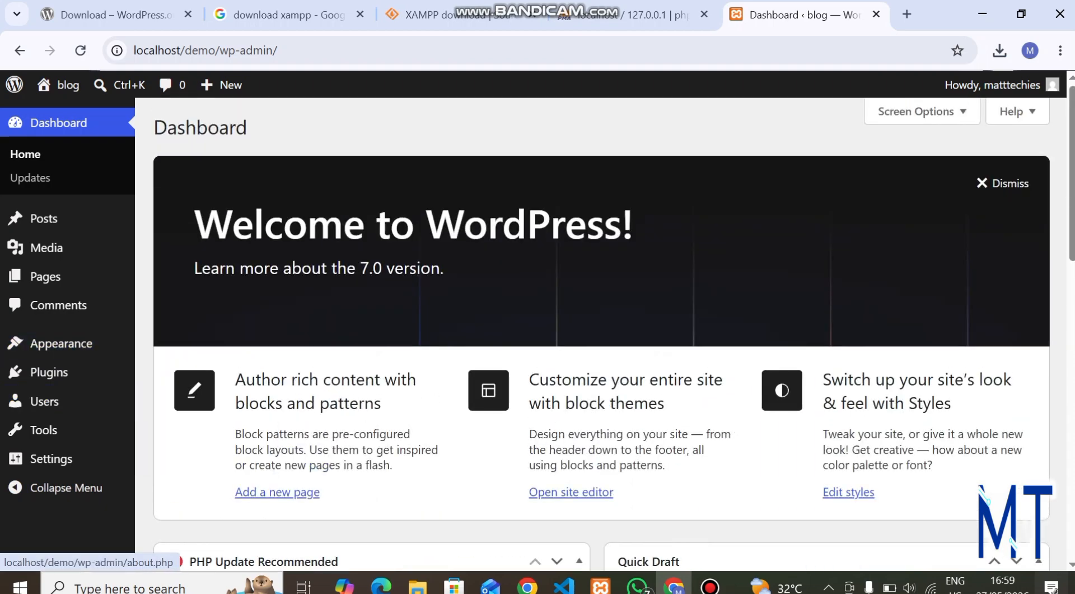
{"action": "left_click", "coordinate": [907, 14]}
Load localhost/demo in the new tab and browse the Hello world! front page.
{"action": "type", "text": "l"}
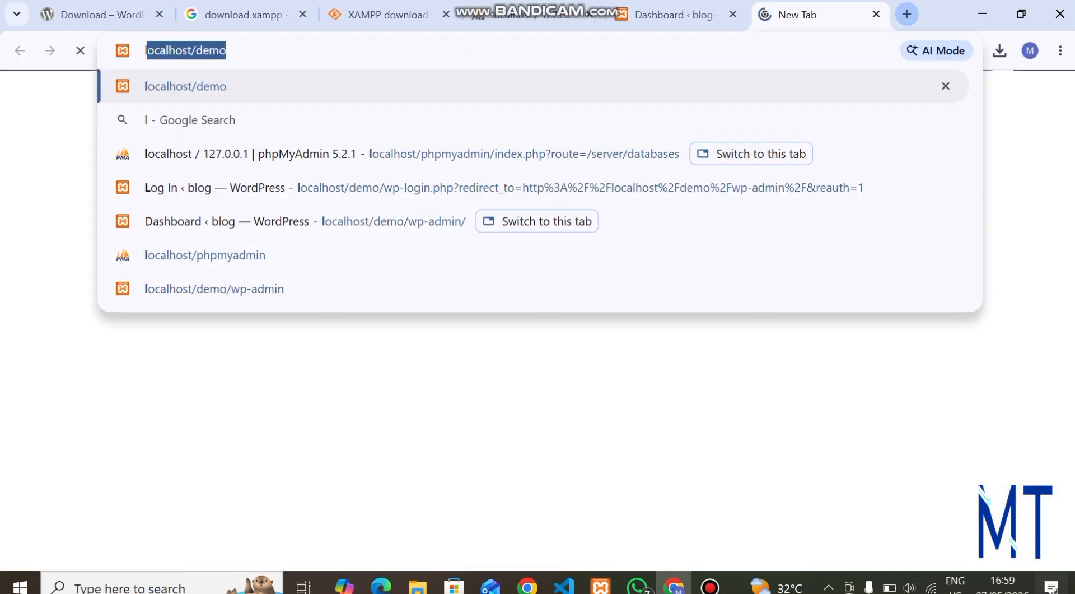
{"action": "type", "text": "ocalhost/demo"}
{"action": "key", "text": "Return"}
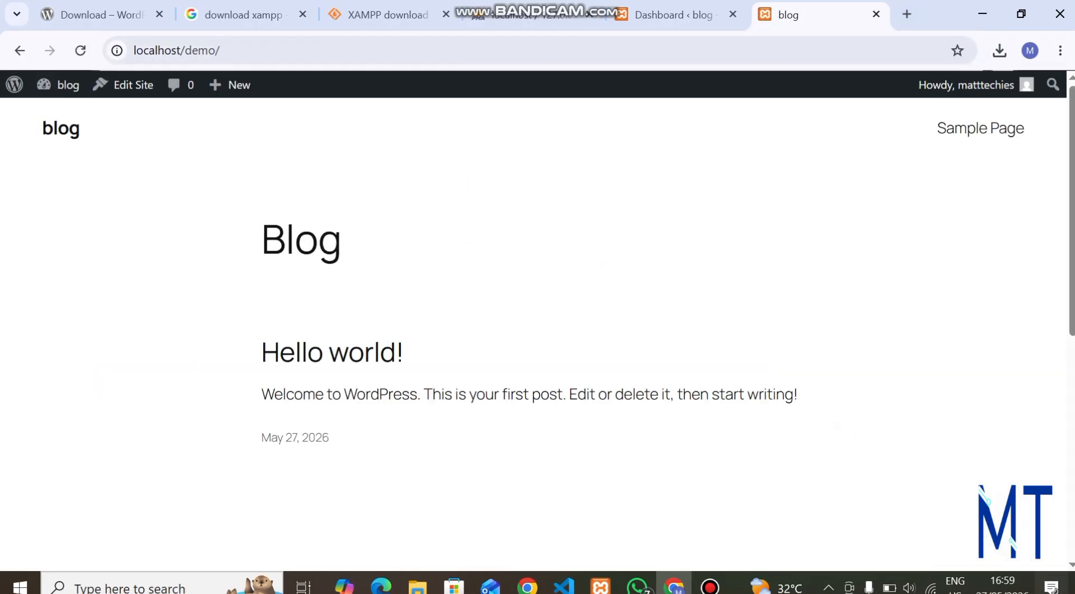
{"action": "scroll", "coordinate": [537, 330], "scroll_direction": "down", "scroll_amount": 8}
{"action": "scroll", "coordinate": [538, 330], "scroll_direction": "up", "scroll_amount": 8}
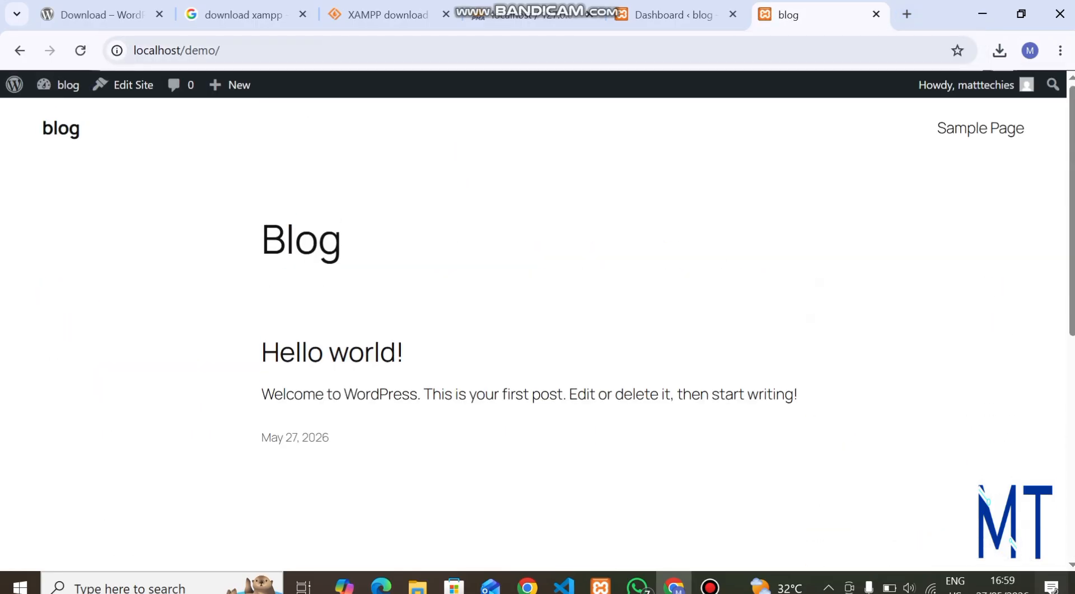